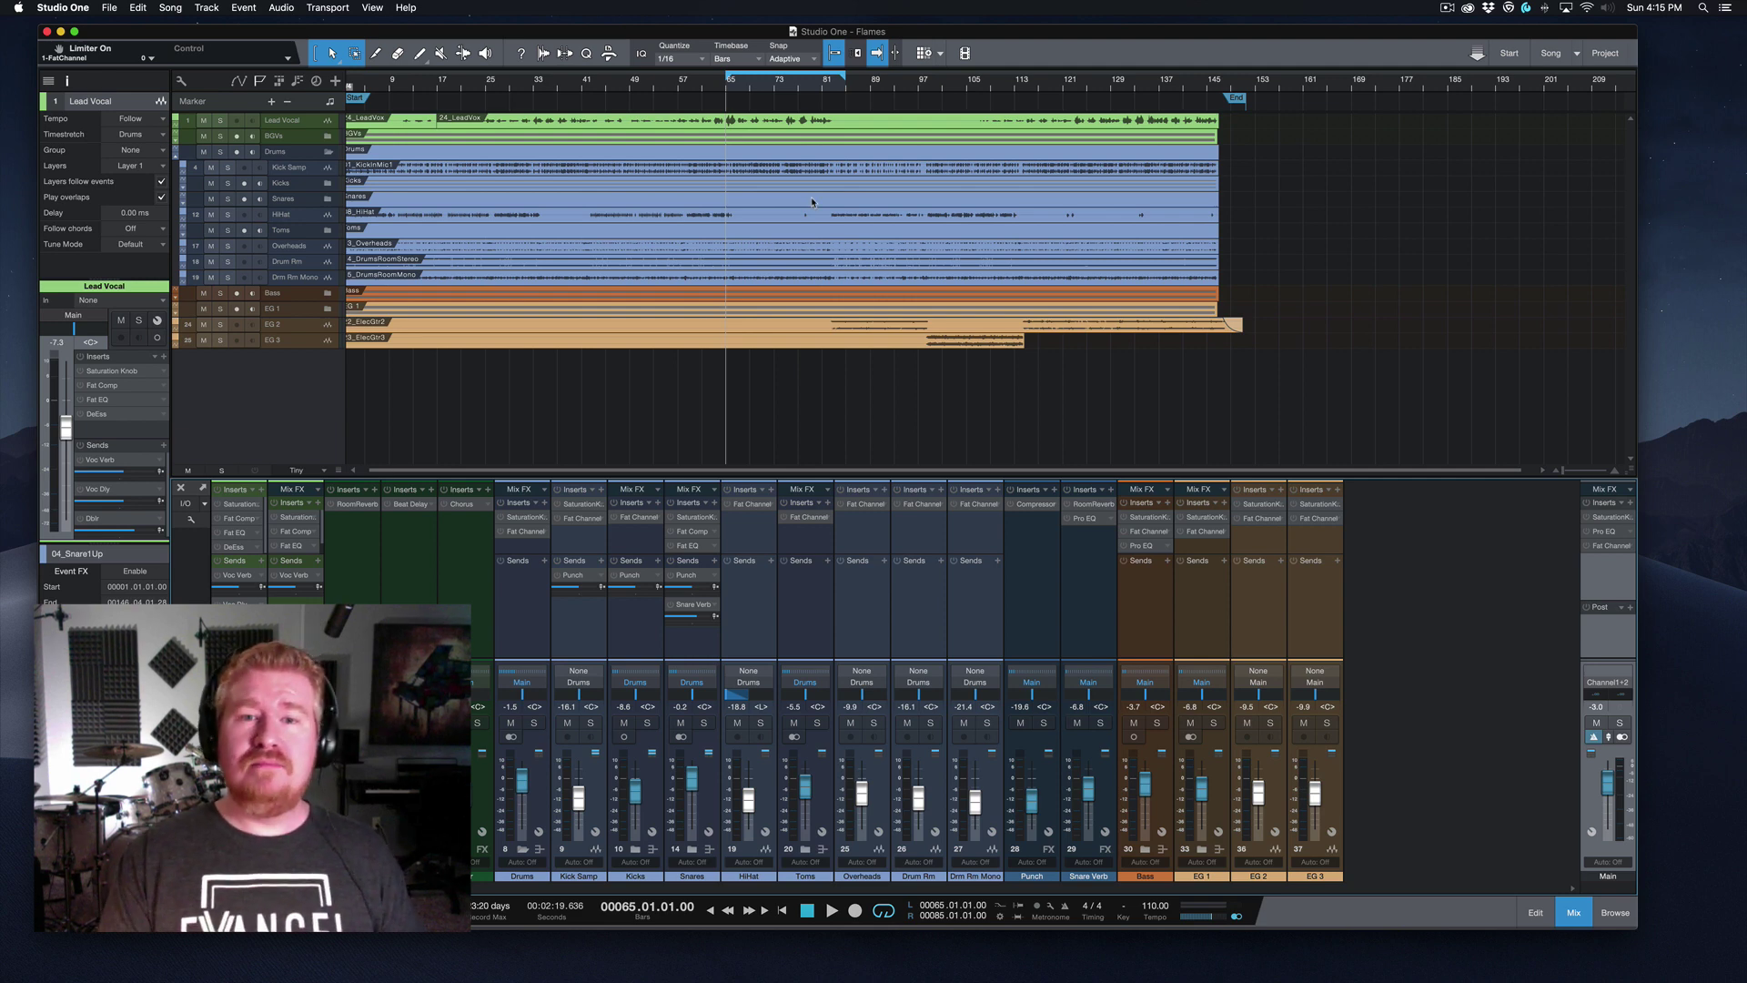
# Step: Audition the mix briefly, then move the playback position to bar 69
pyautogui.press('space')
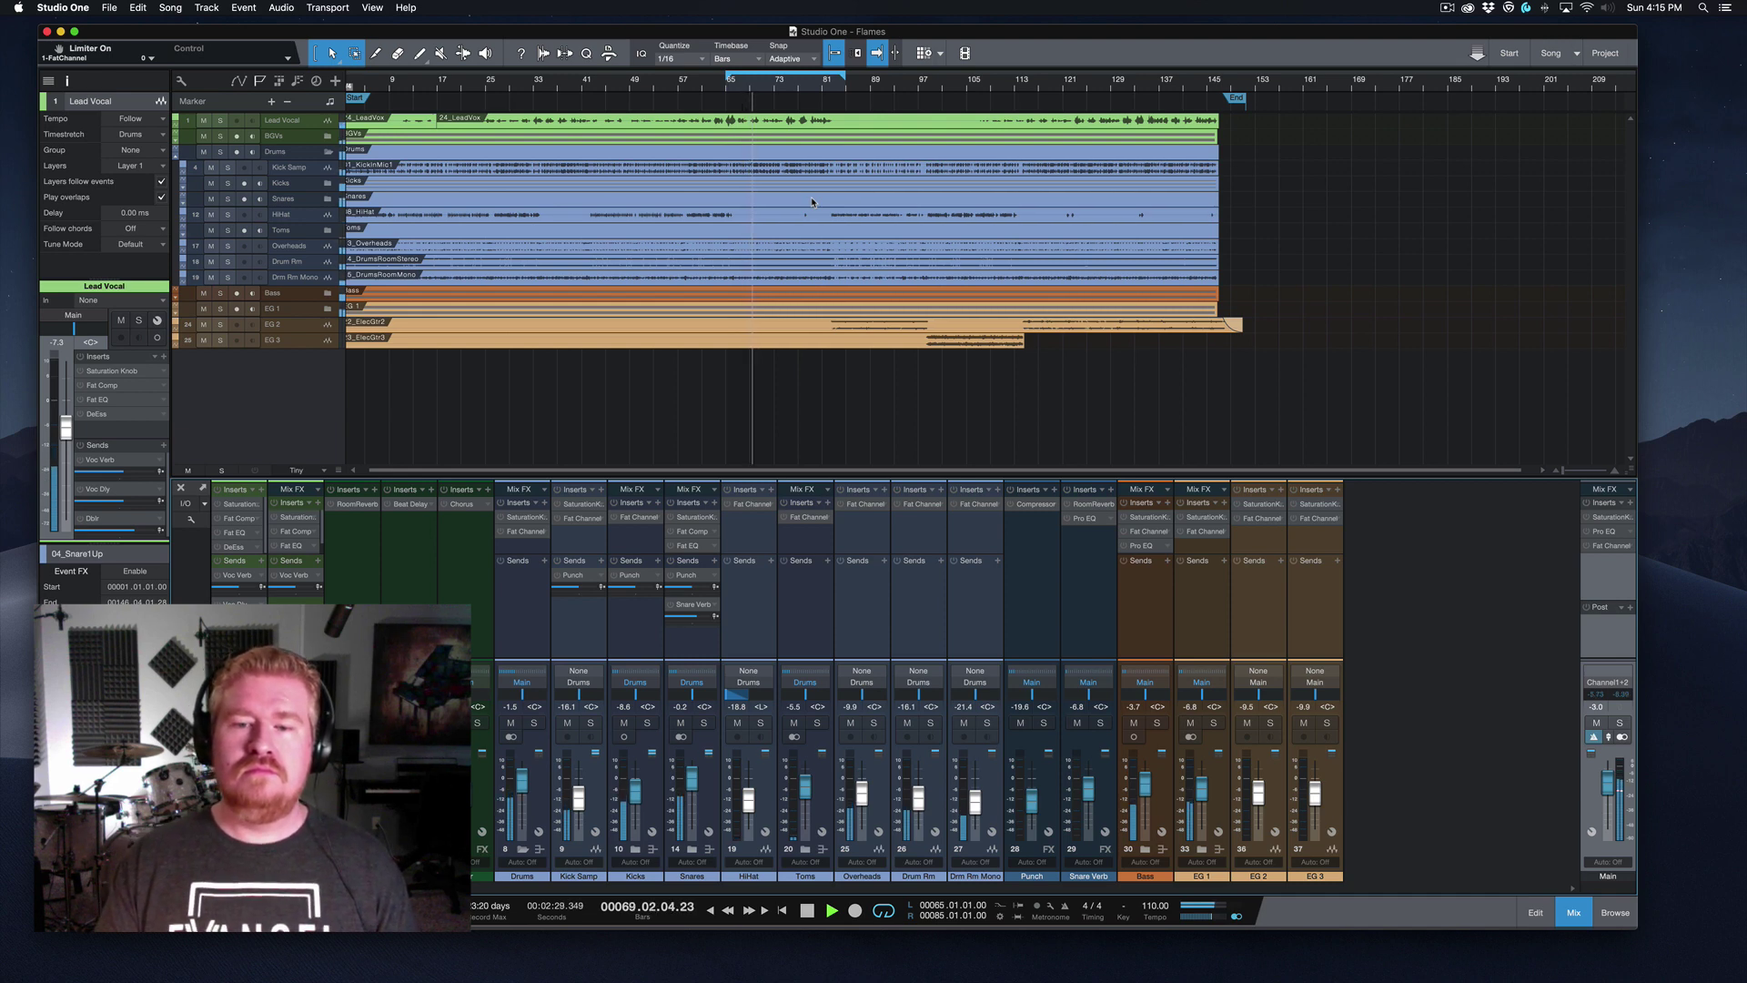
pyautogui.press('space')
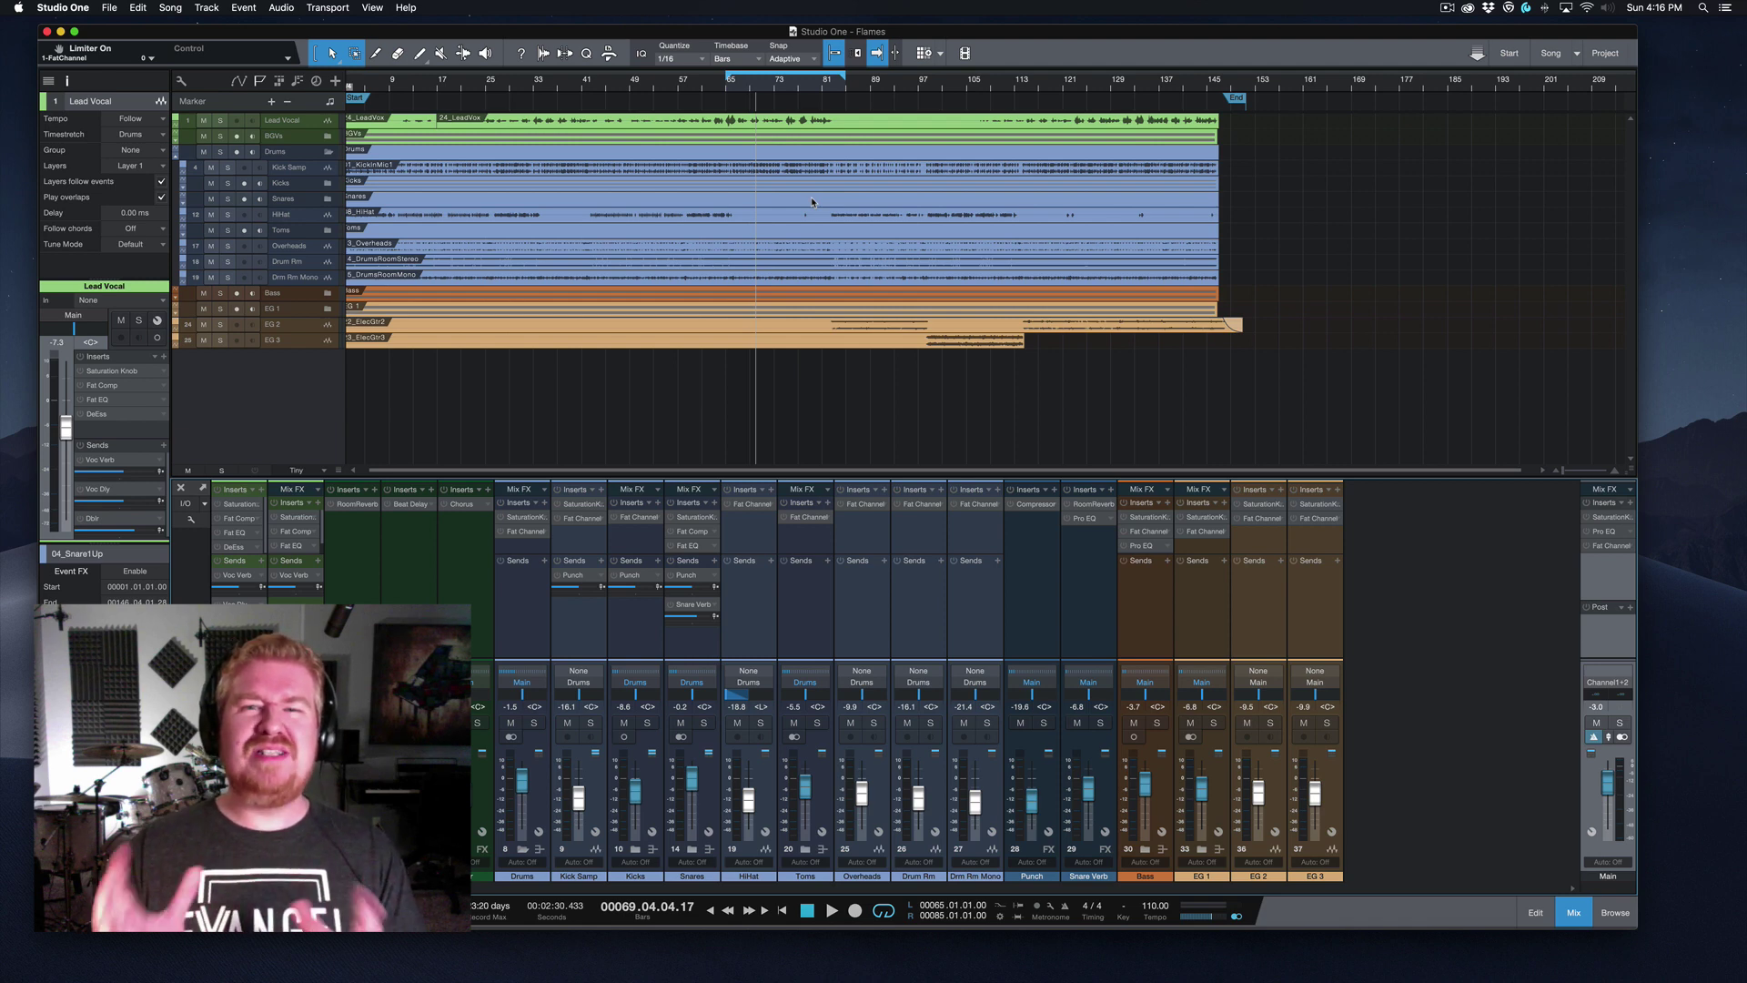
pyautogui.click(750, 85)
pyautogui.click(750, 85)
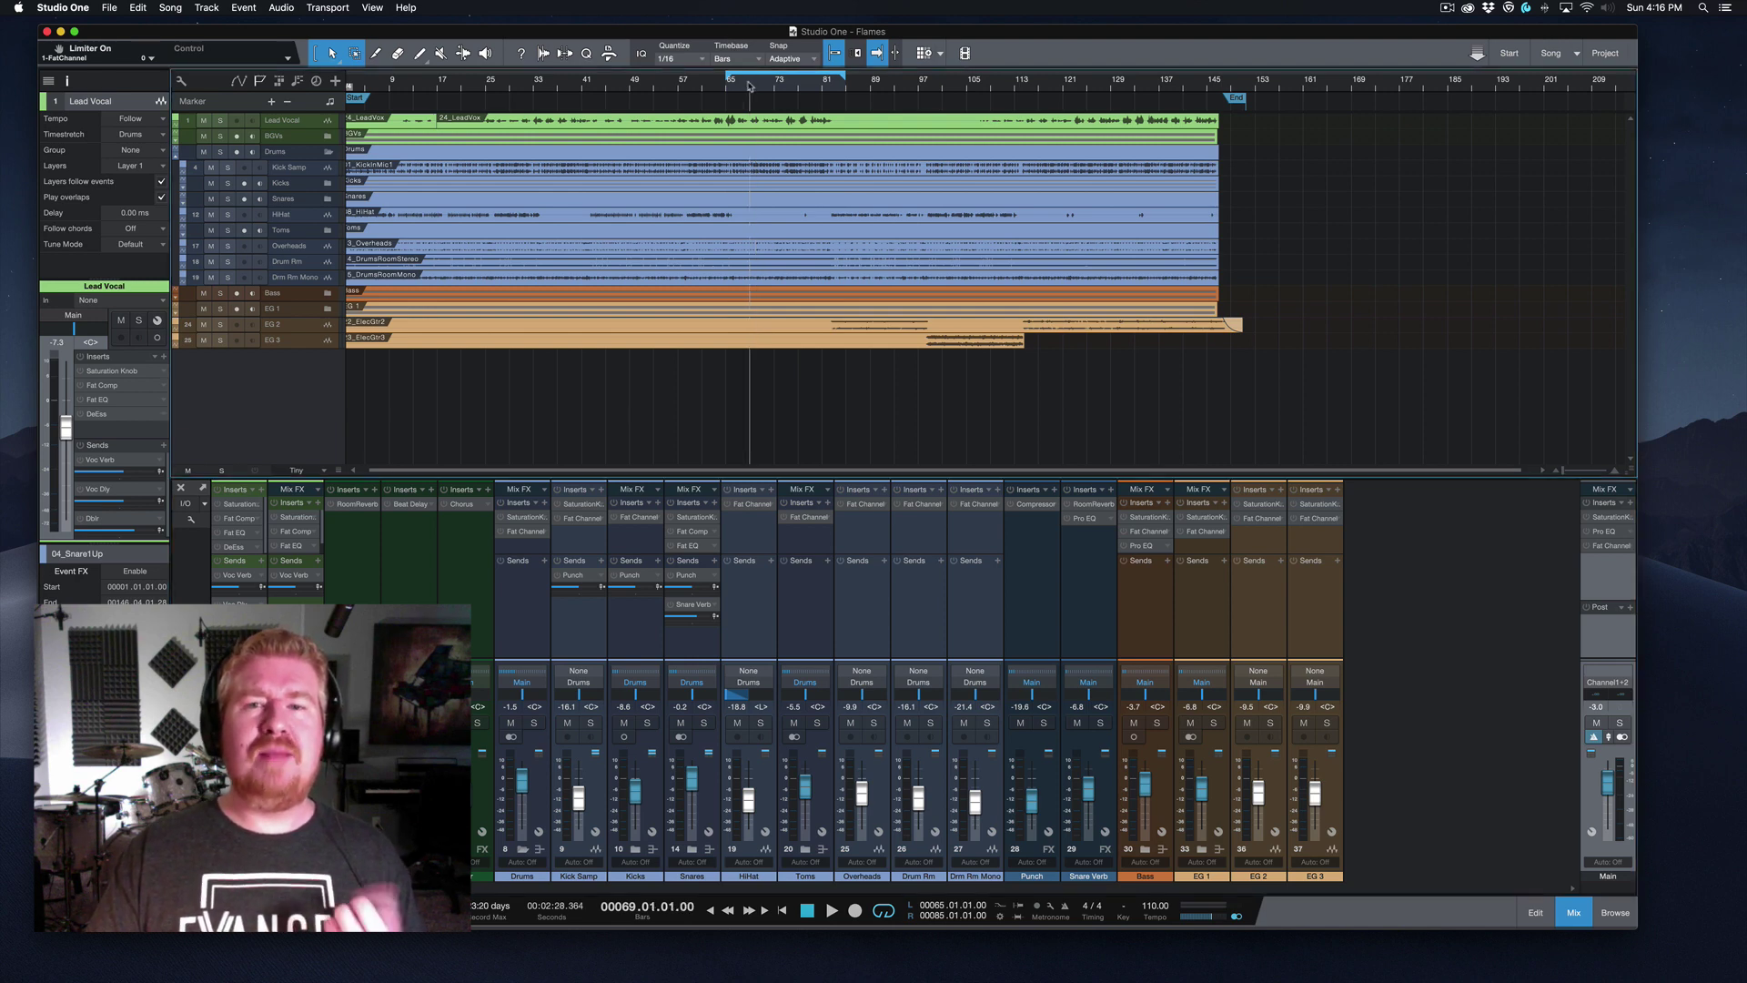
# Step: Play from bar 69, stop, and open the Main channel's Saturation Knob plugin
pyautogui.press('space')
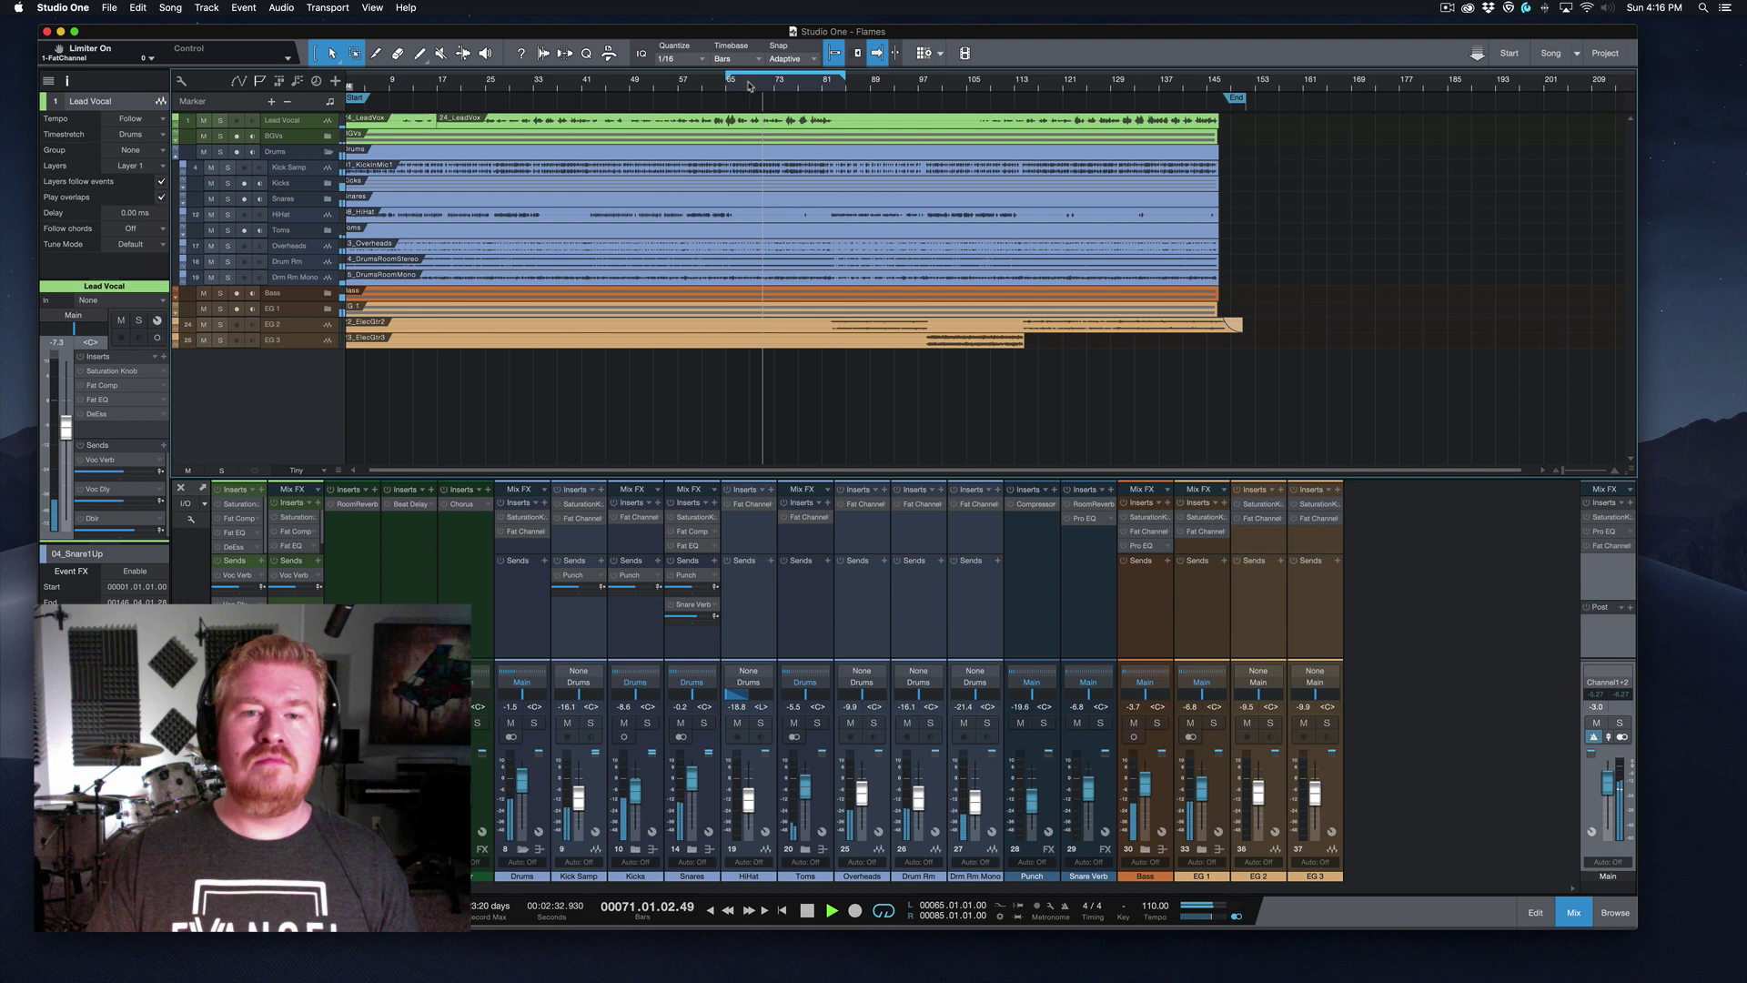
pyautogui.press('space')
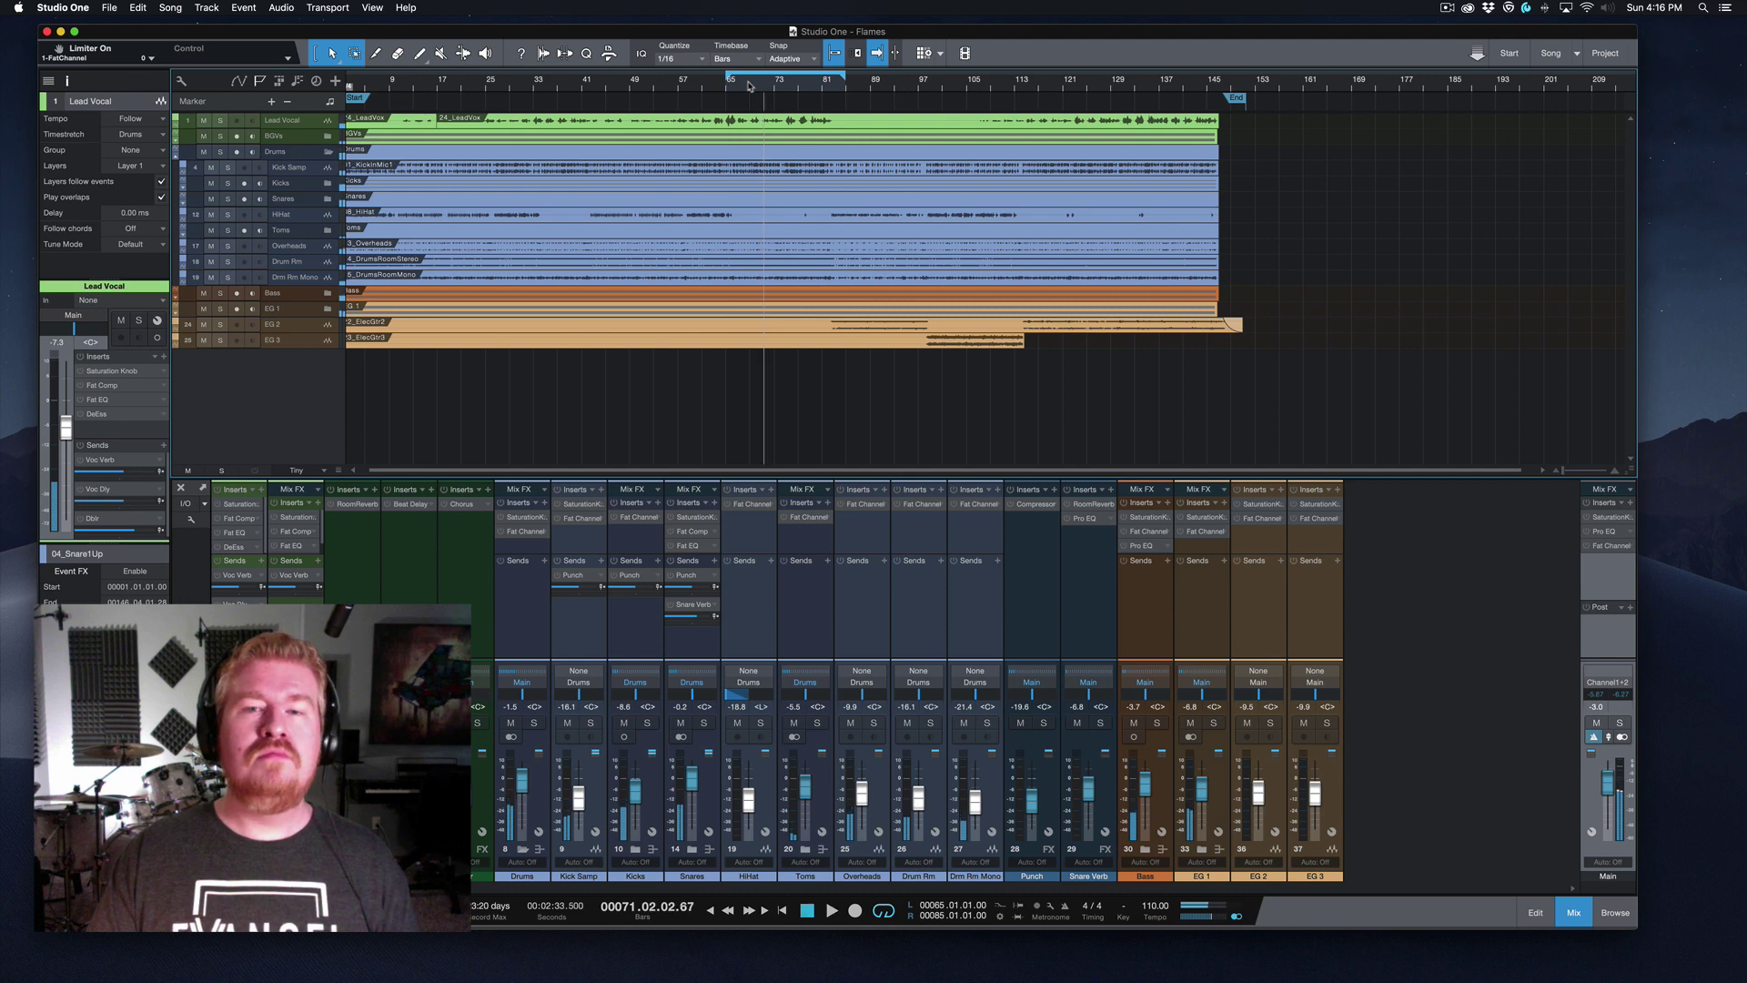
pyautogui.click(1603, 518)
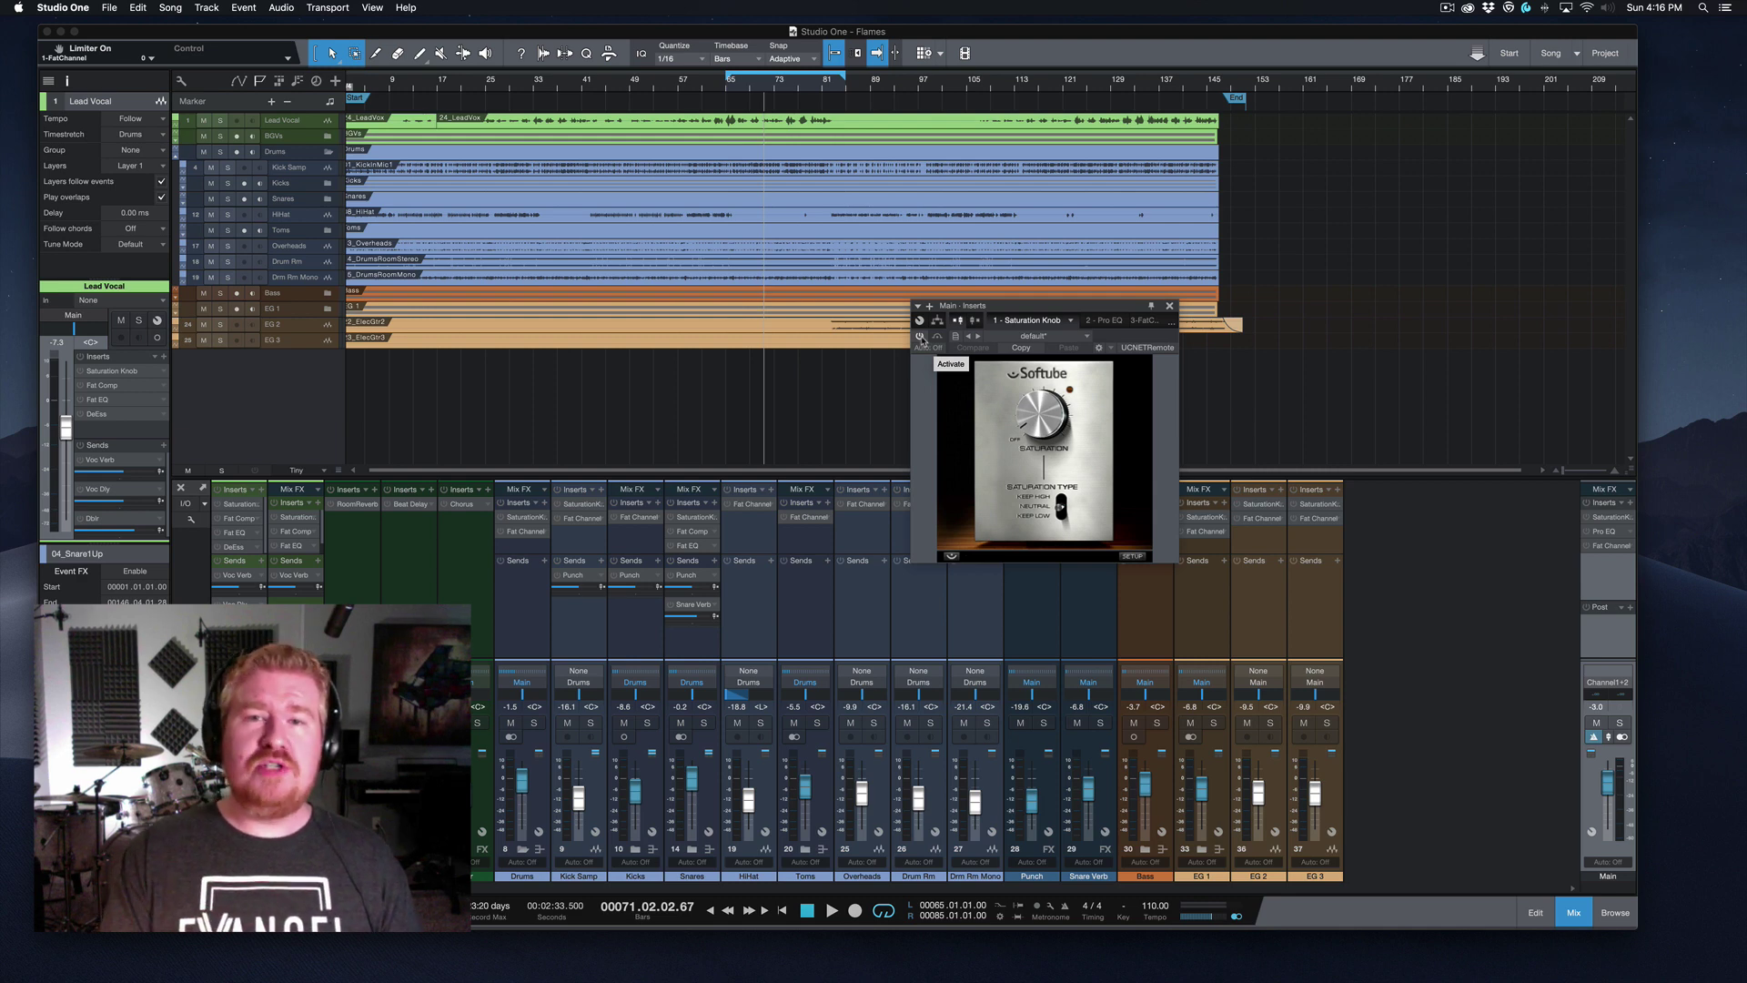
pyautogui.moveTo(1049, 423)
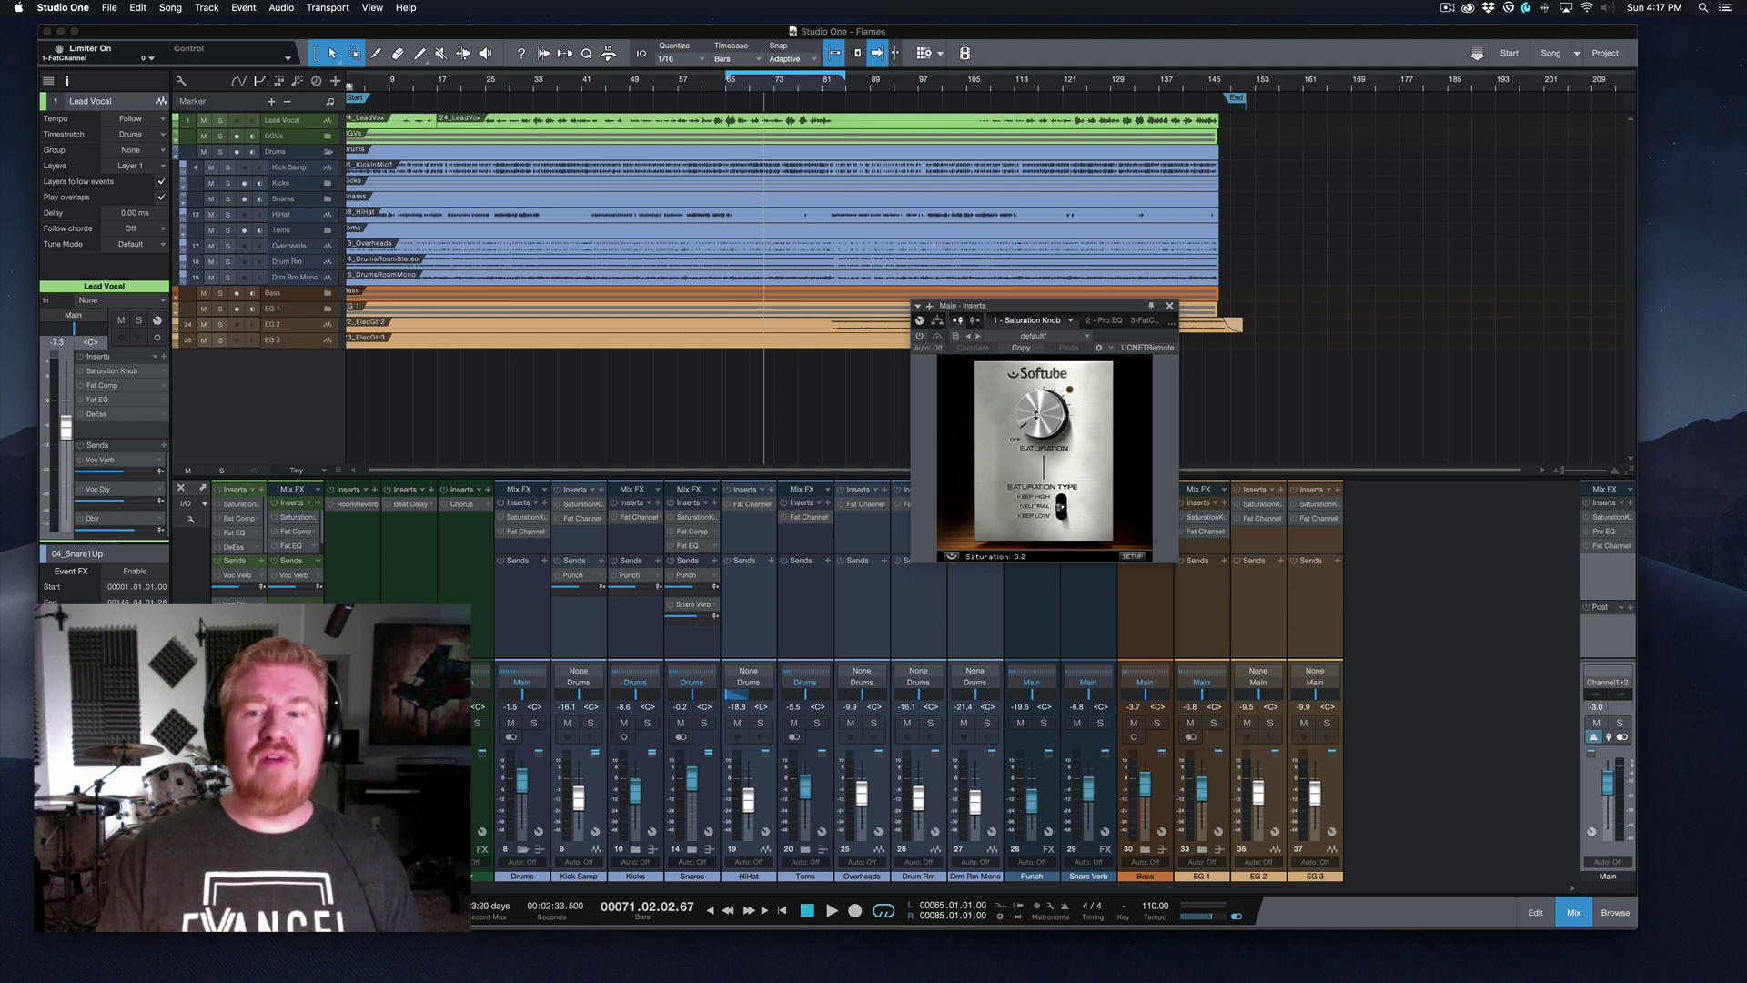
# Step: Show the Main channel's Pro EQ, shift its window up-left, and power the EQ on
pyautogui.click(1098, 320)
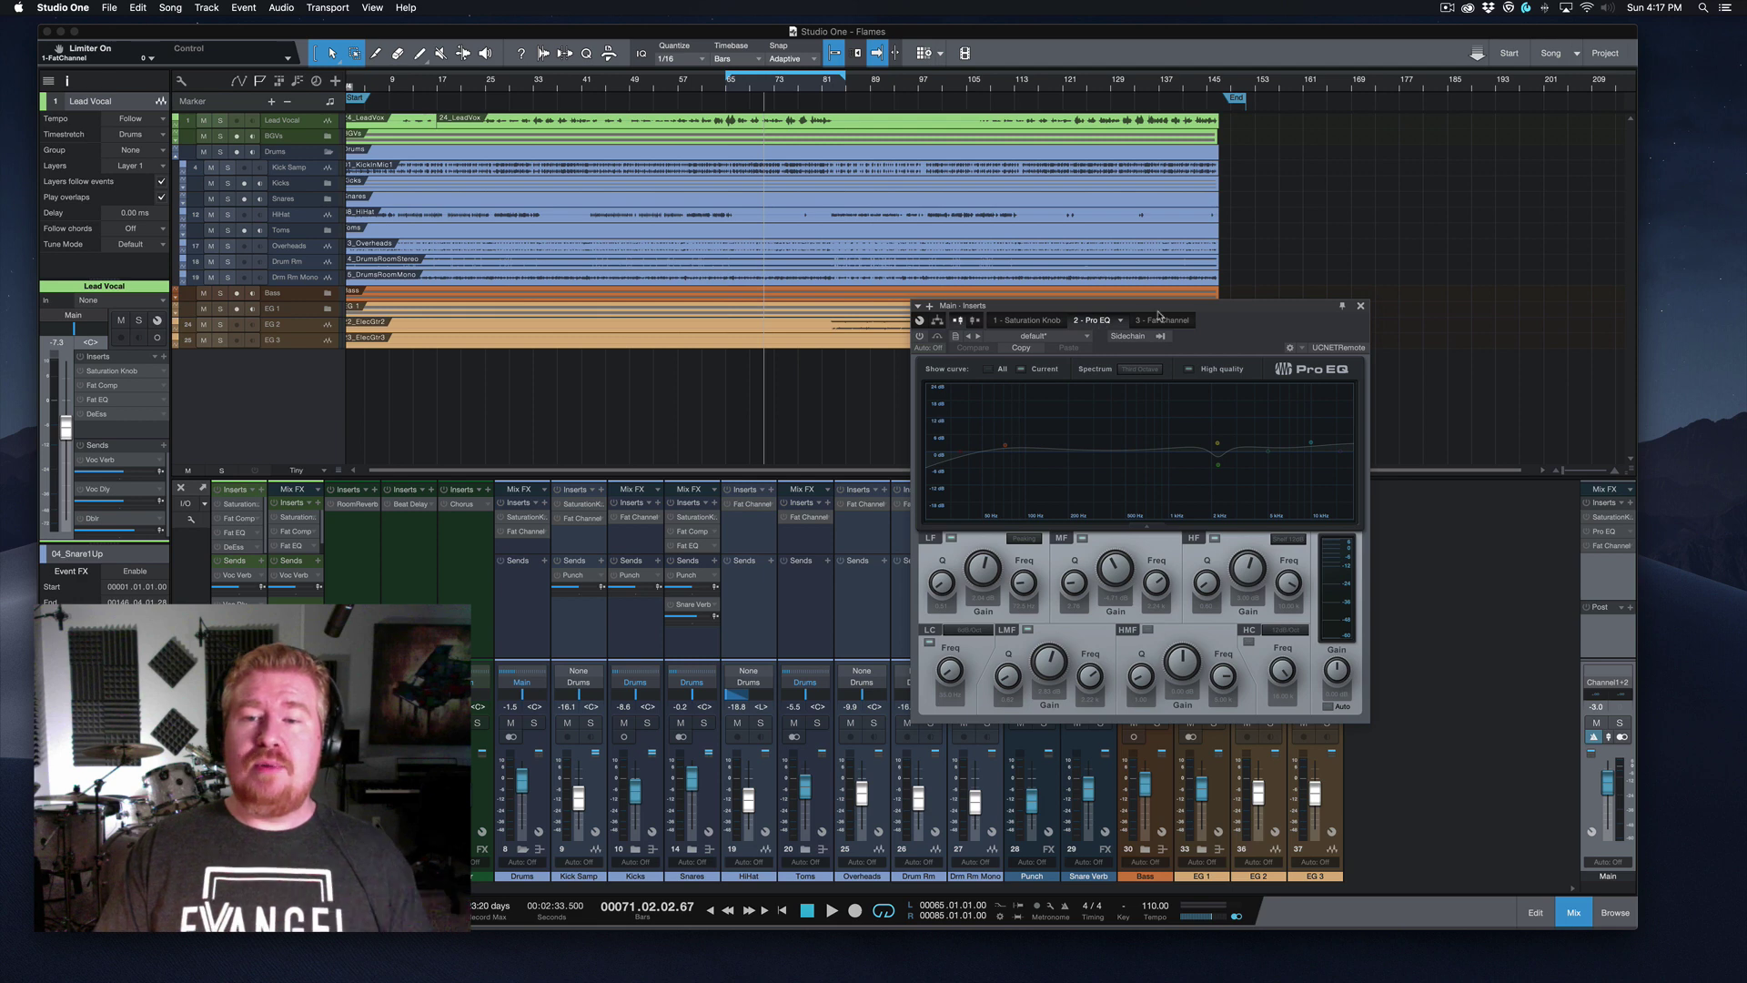
pyautogui.moveTo(1152, 305); pyautogui.dragTo(1131, 296)
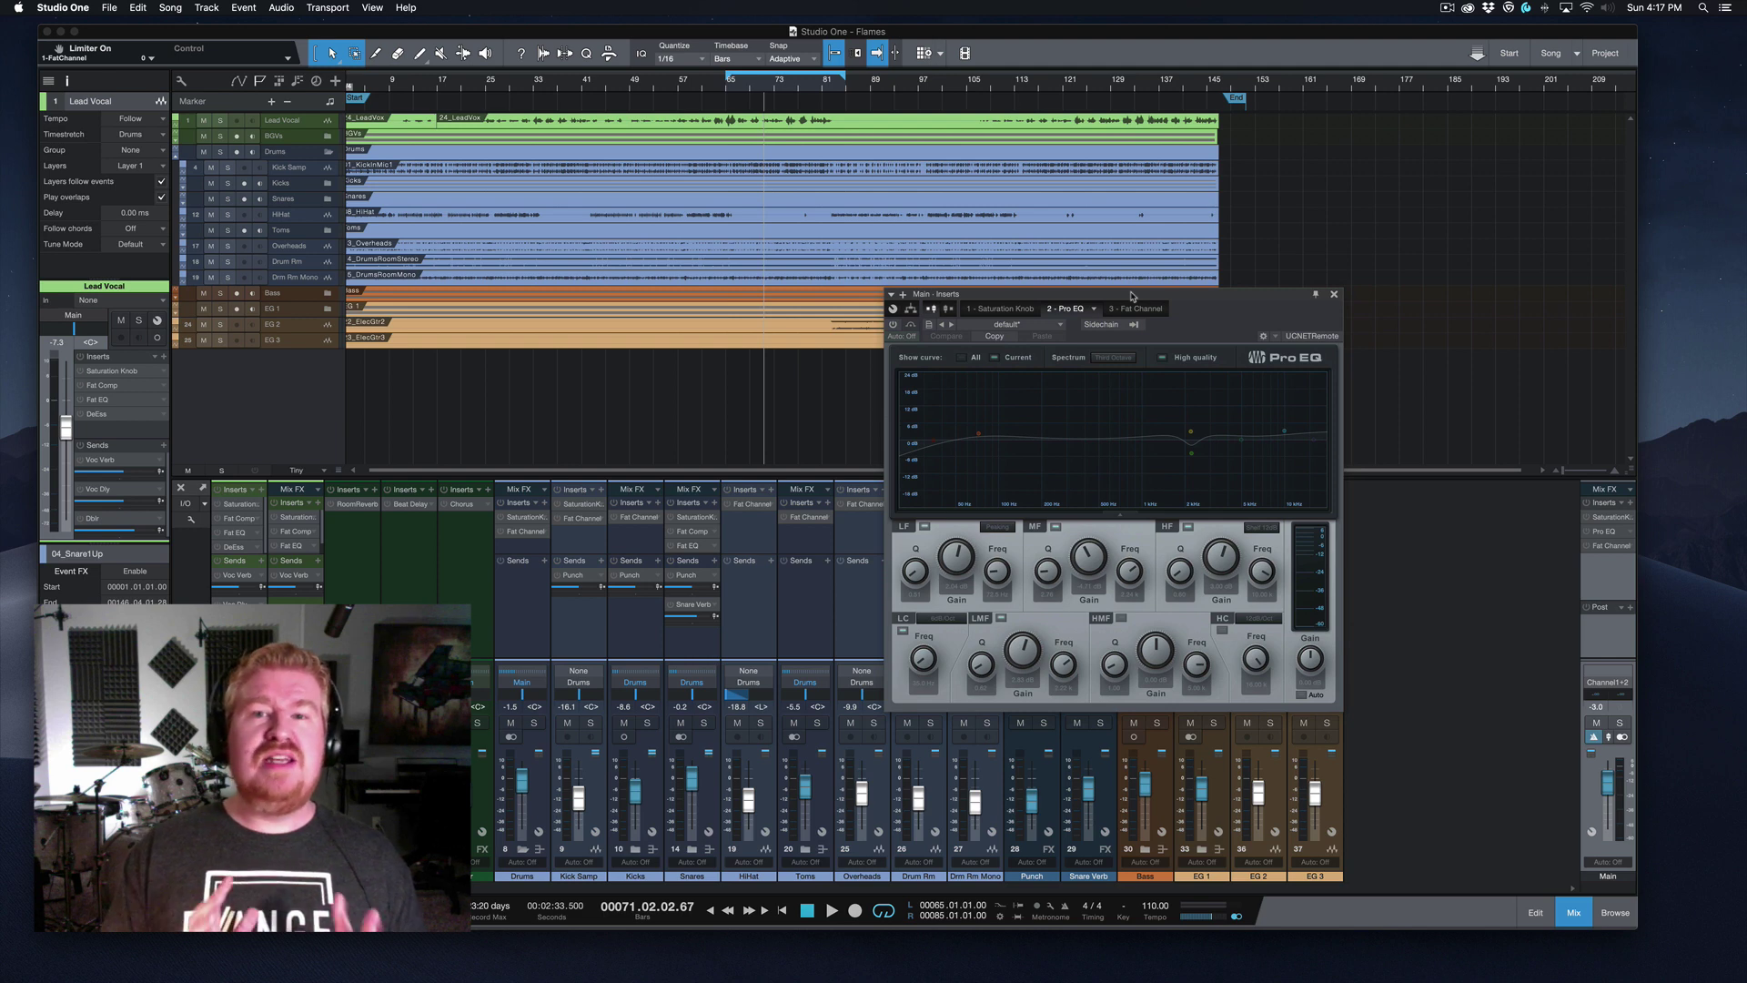
pyautogui.moveTo(1133, 296); pyautogui.dragTo(1114, 298)
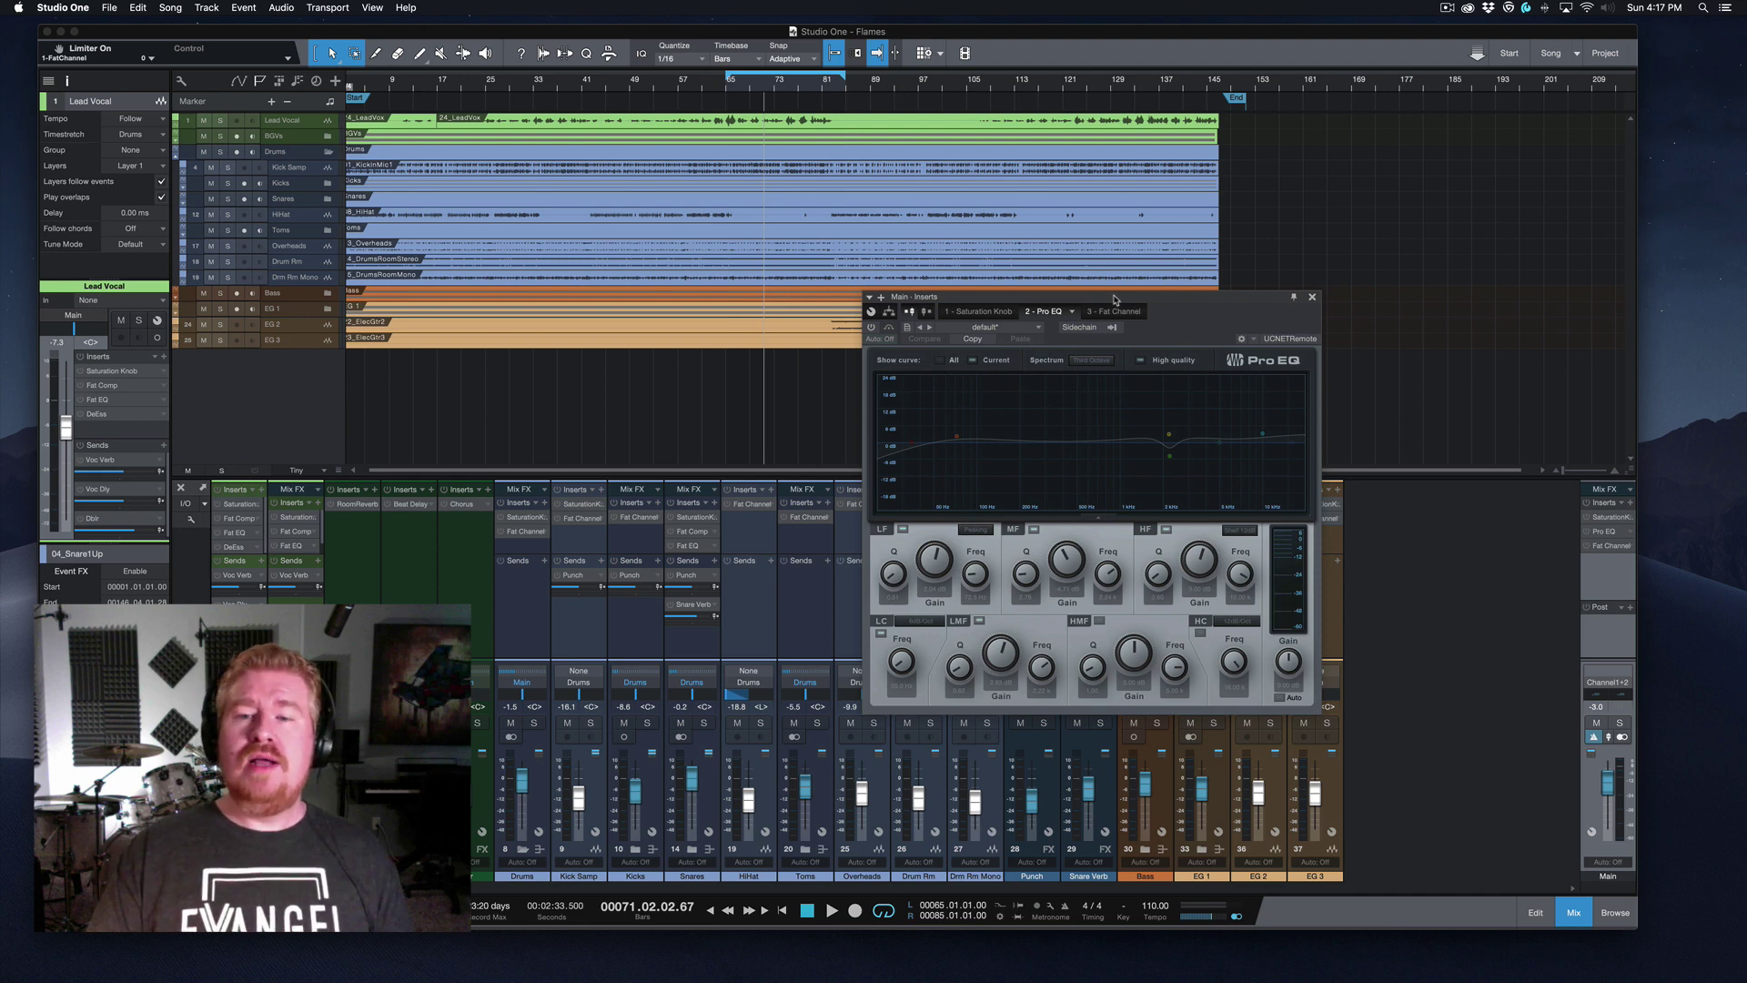
pyautogui.moveTo(1113, 299); pyautogui.dragTo(1113, 291)
pyautogui.click(871, 321)
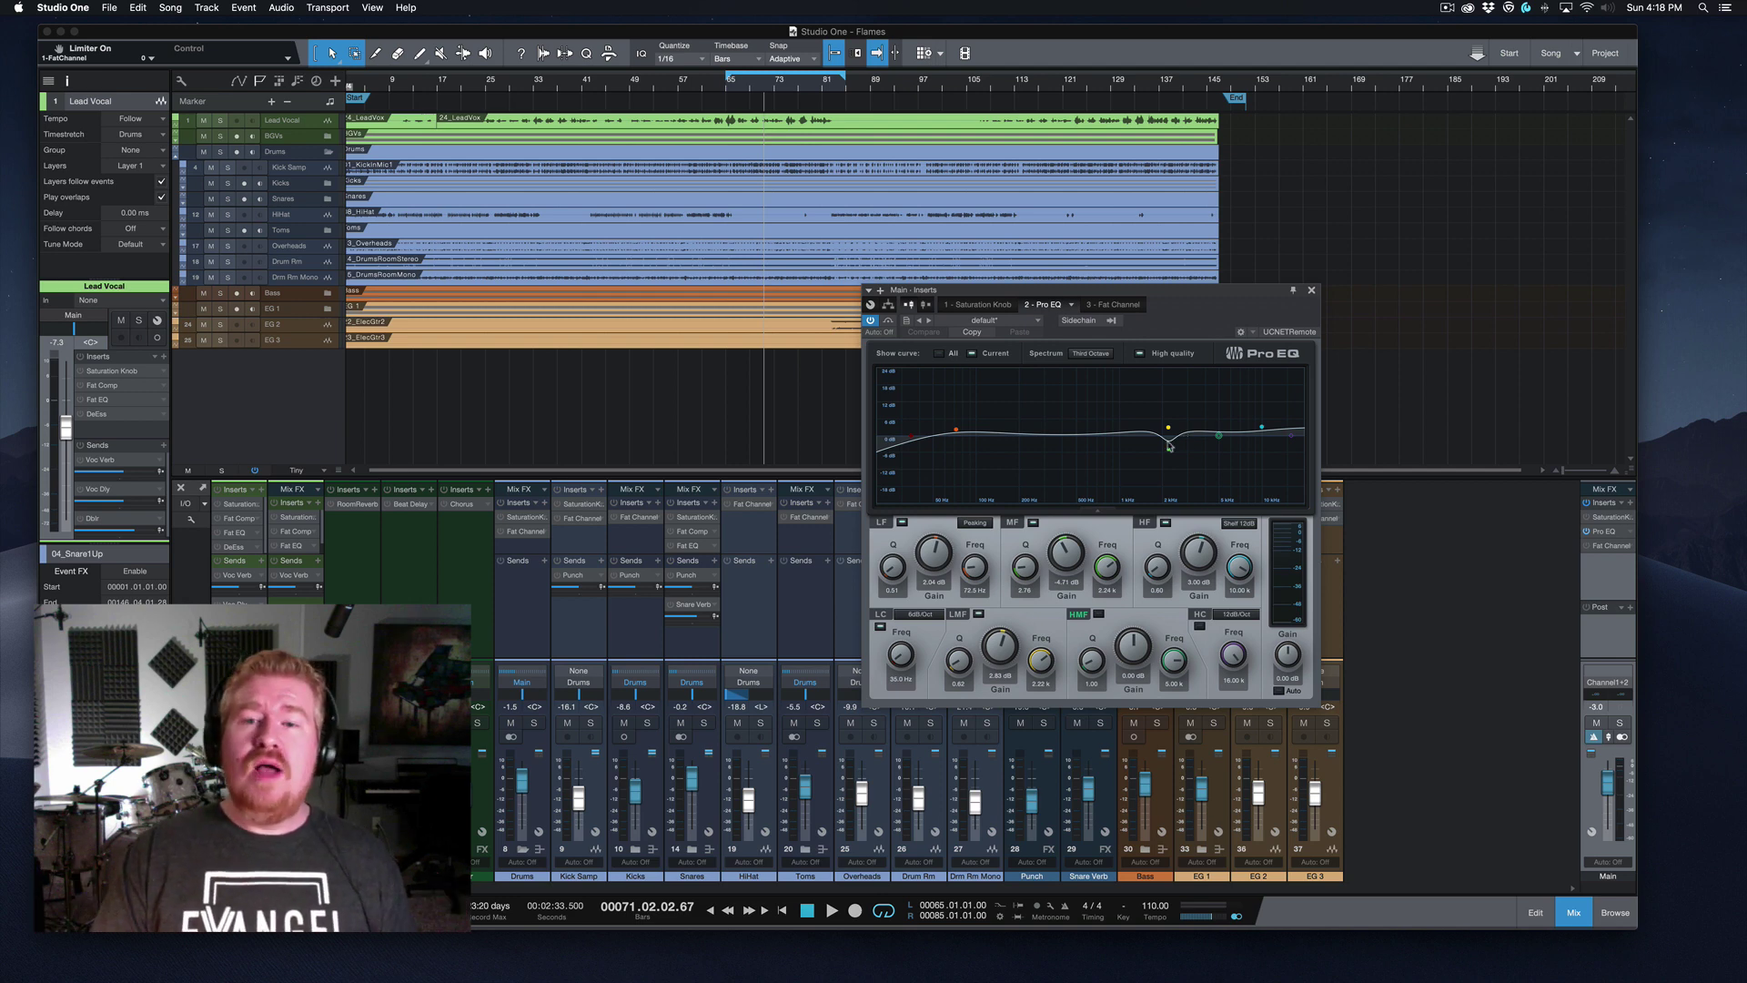
pyautogui.click(726, 89)
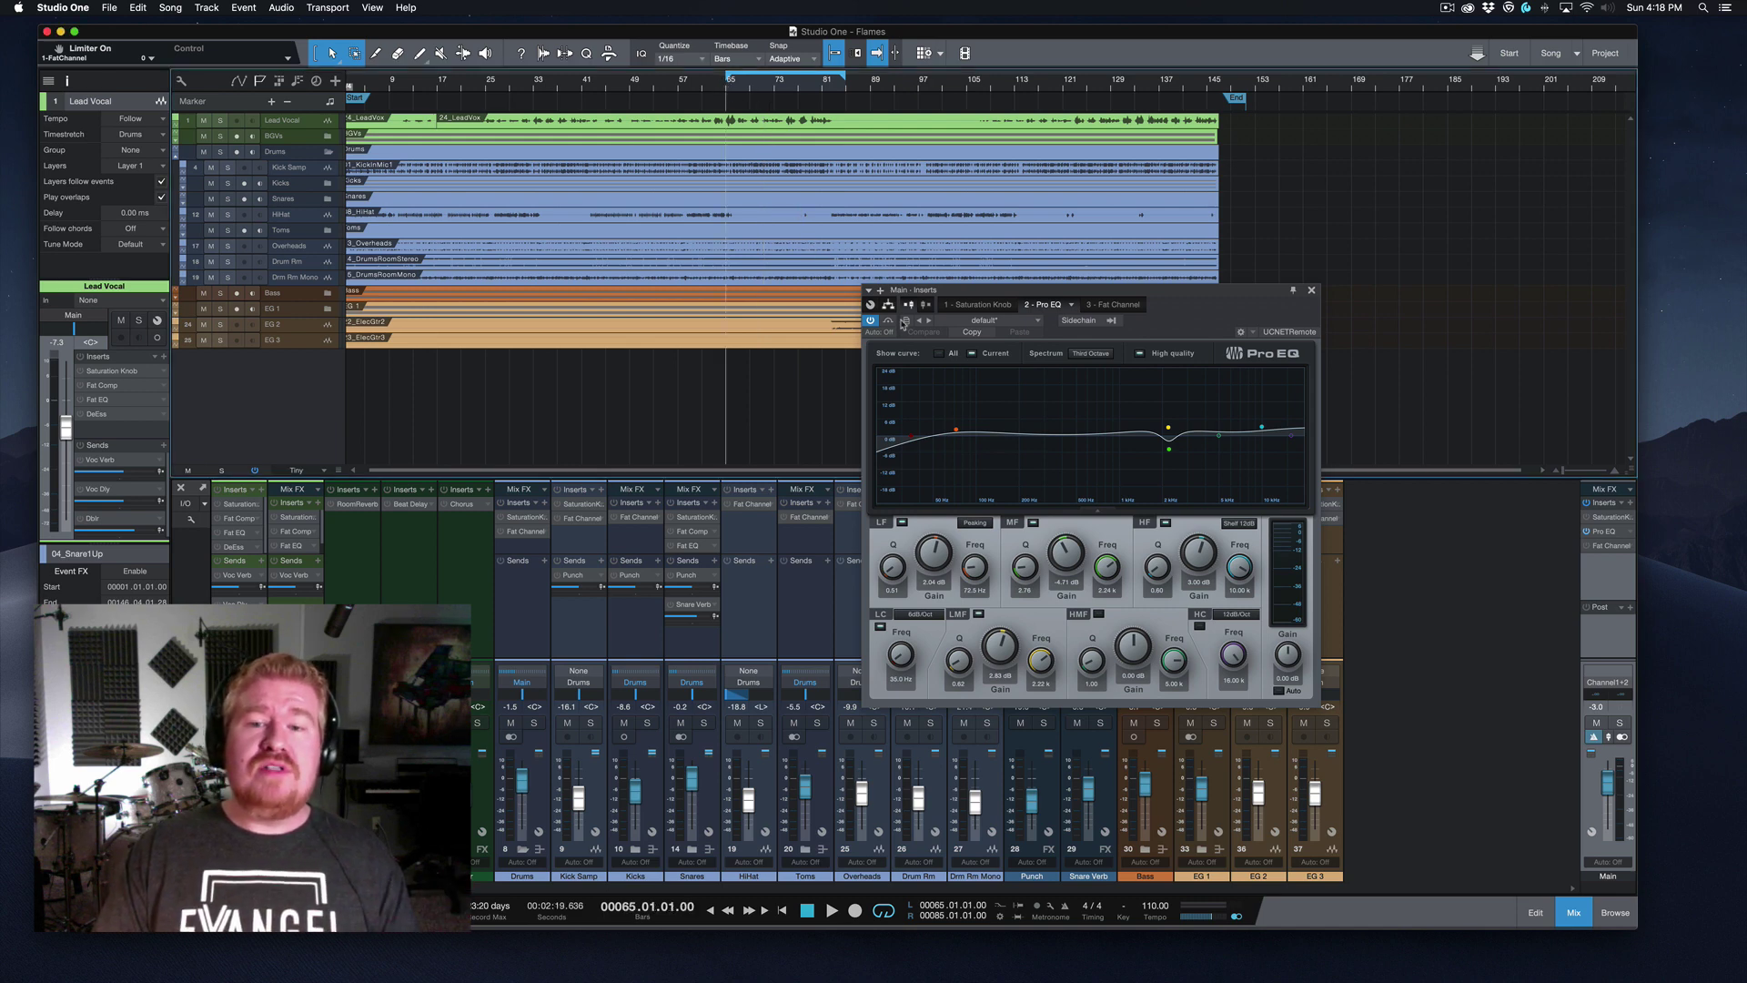
pyautogui.press('space')
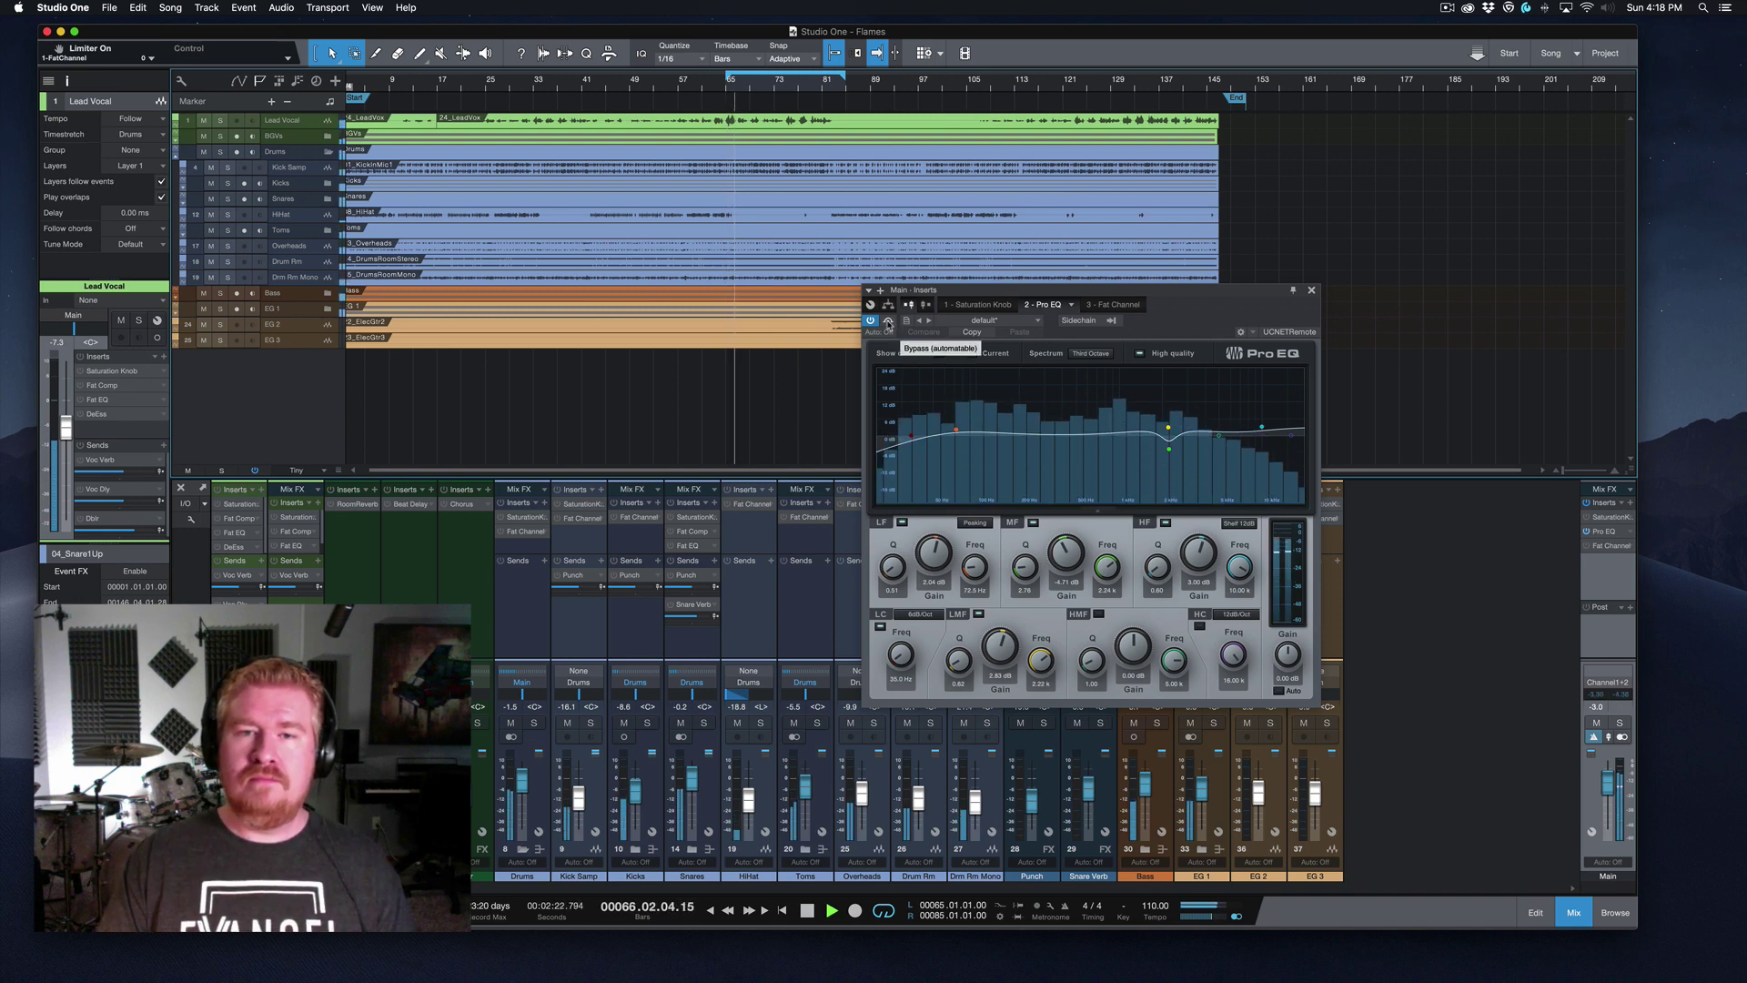
pyautogui.click(888, 321)
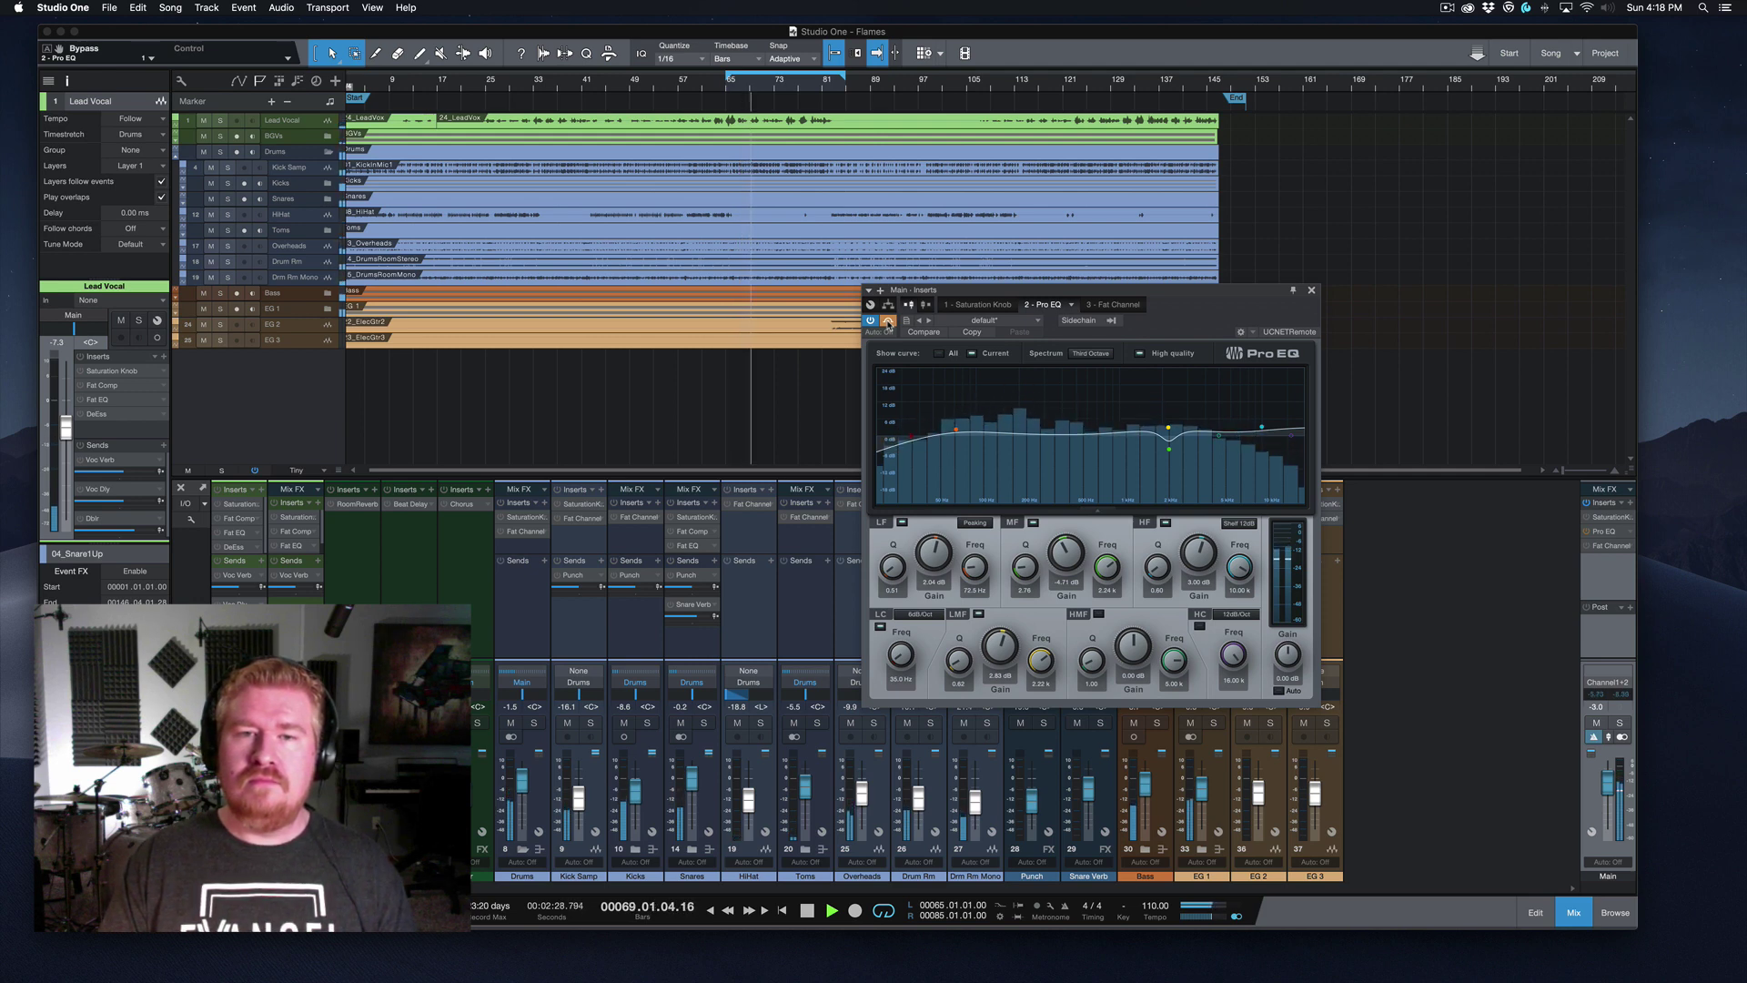
pyautogui.click(888, 321)
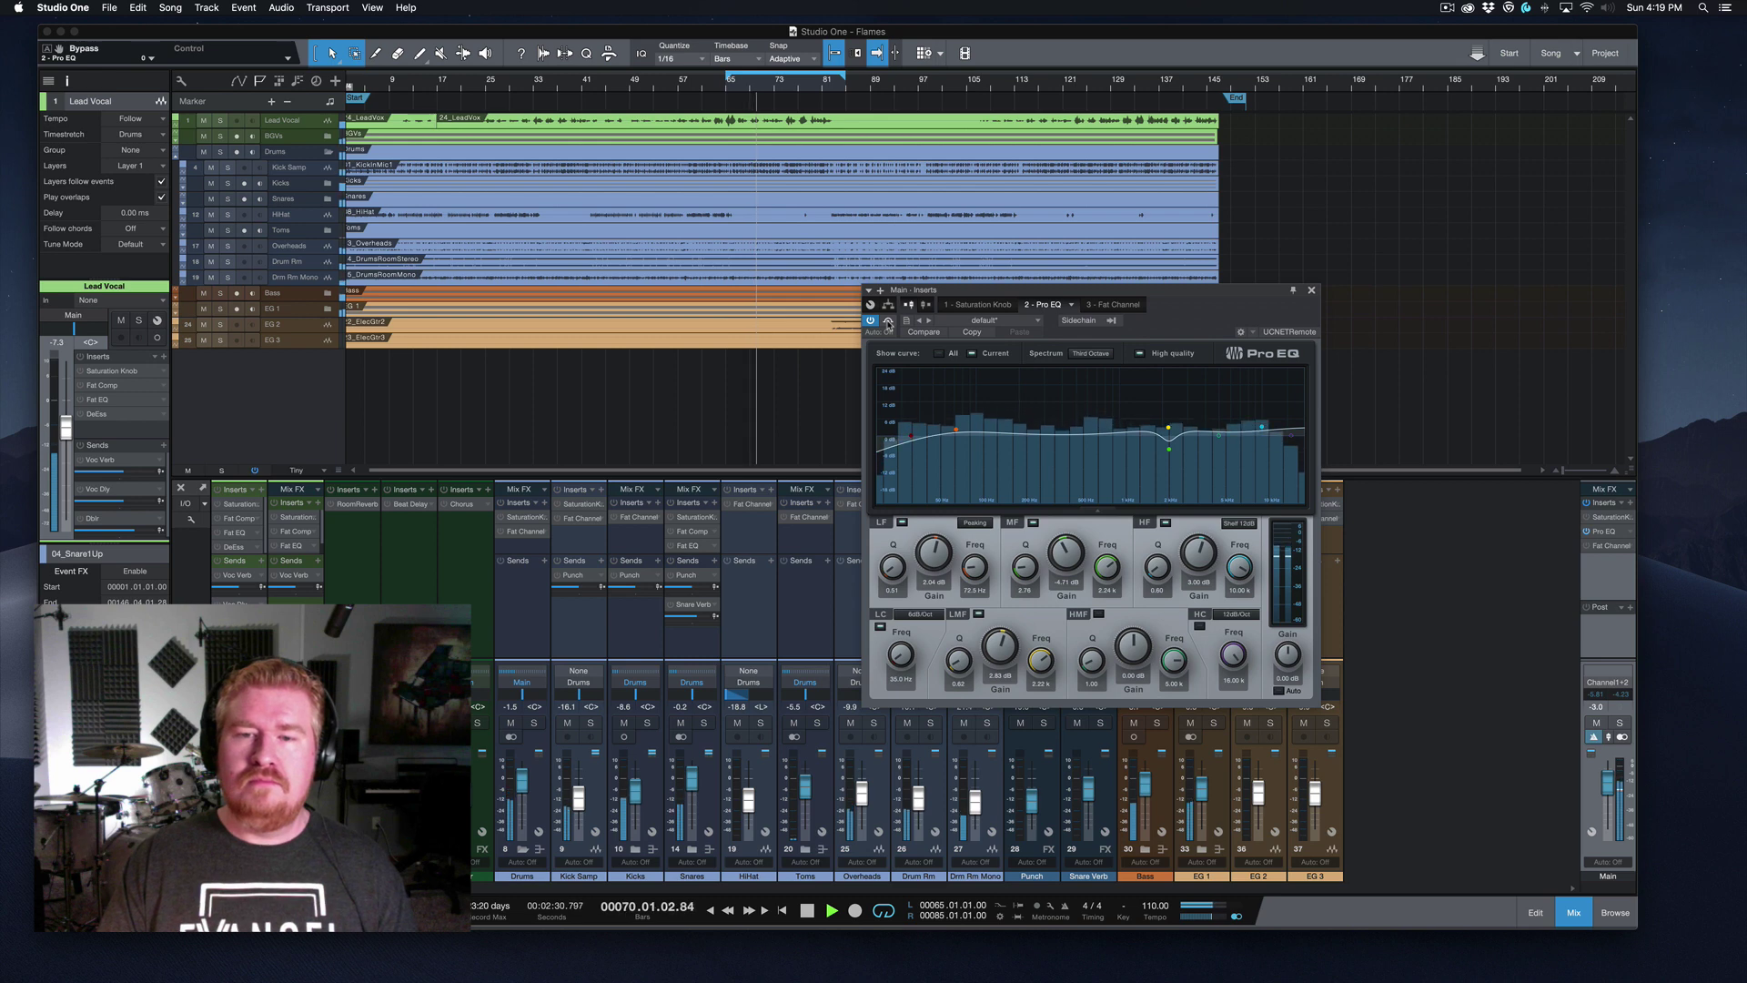
pyautogui.press('space')
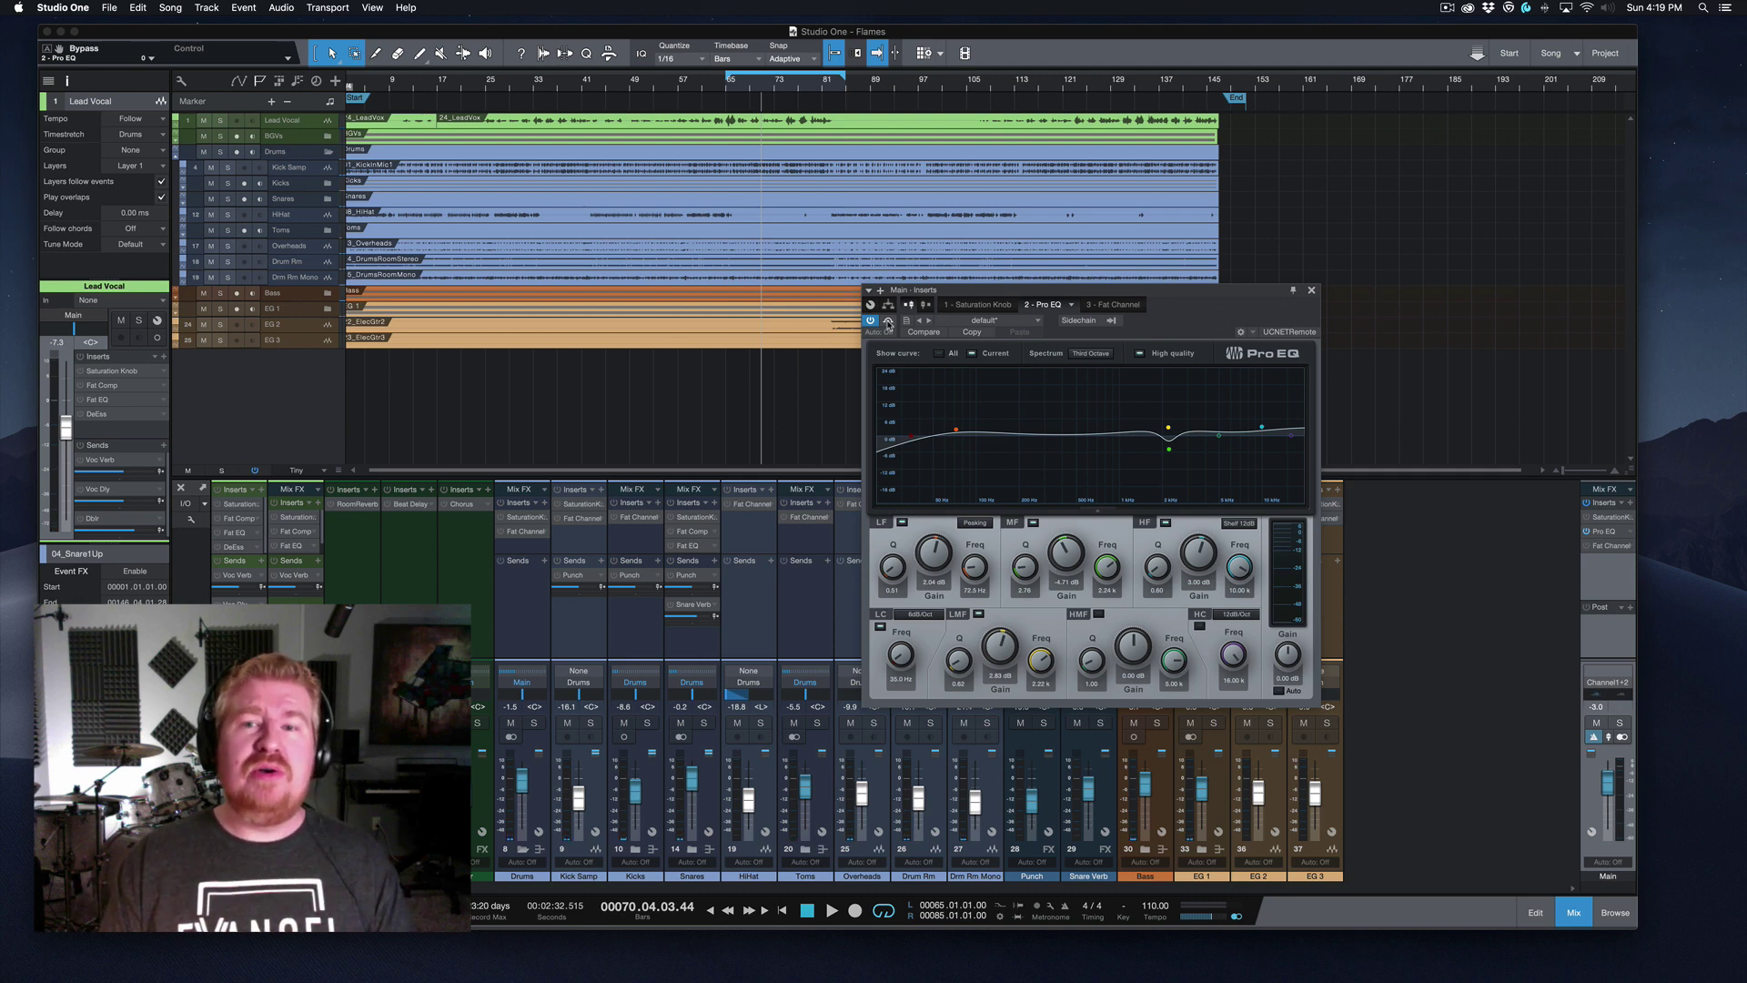
# Step: Show Fat Channel XT, power it on, expand all modules, and move the window up-left
pyautogui.click(1122, 308)
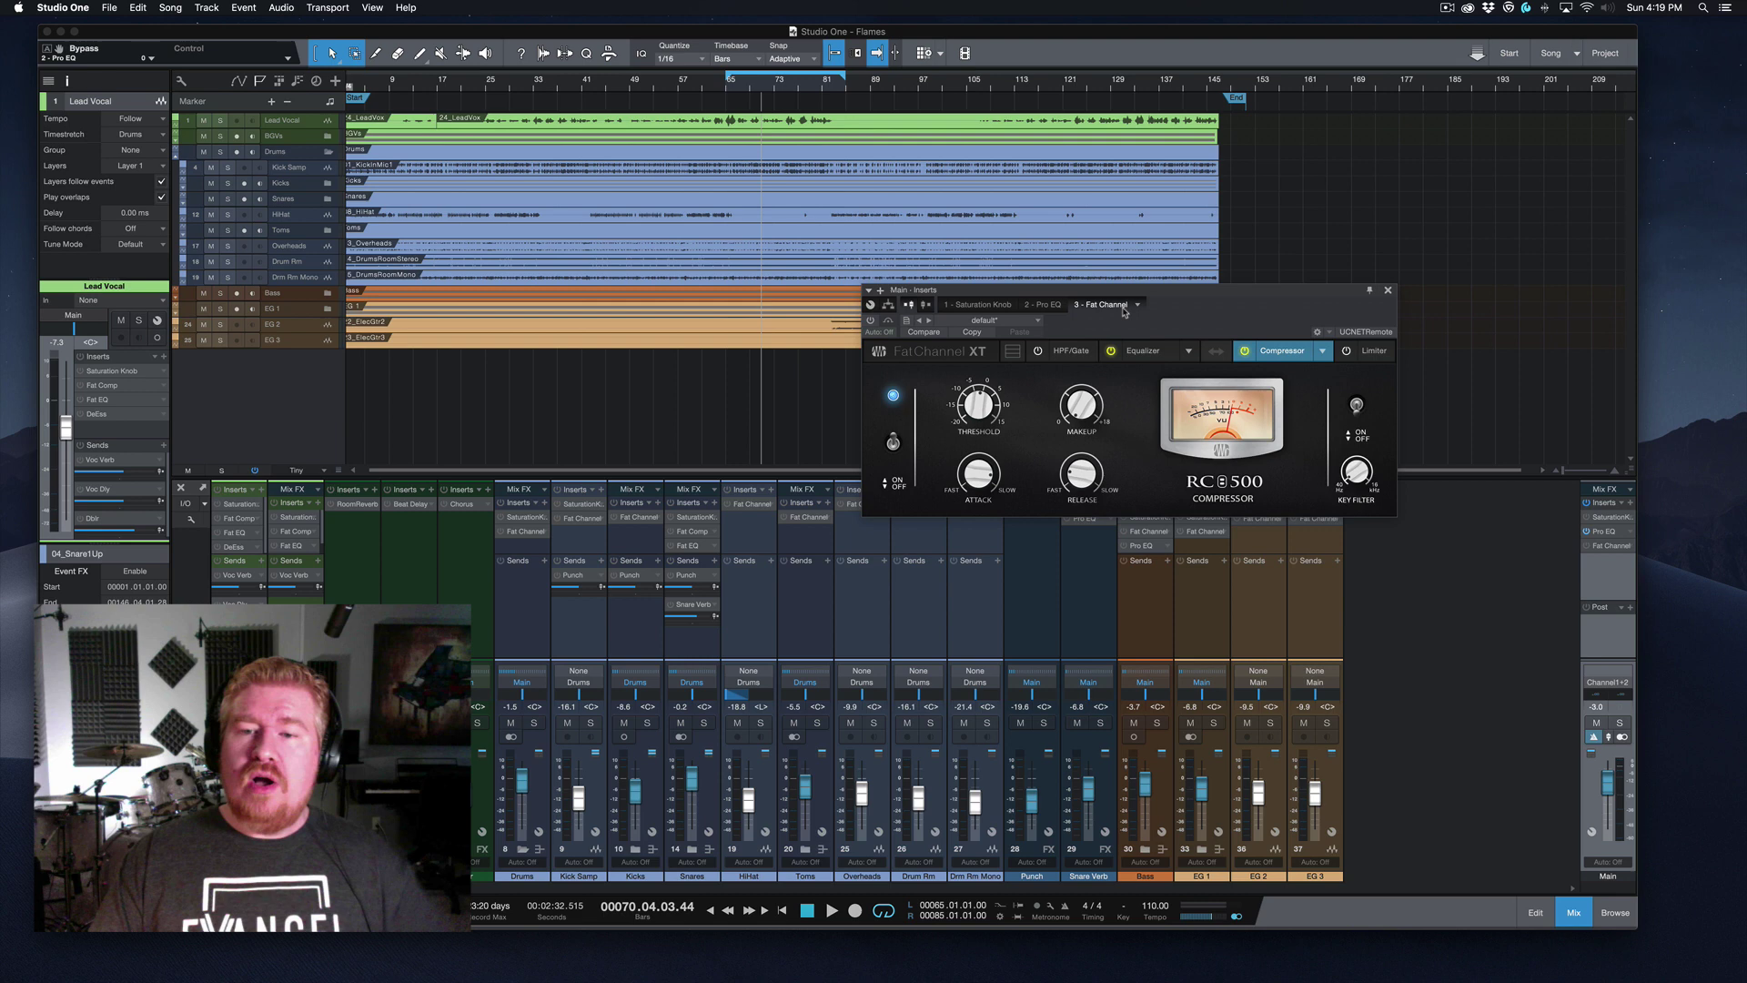
pyautogui.click(870, 321)
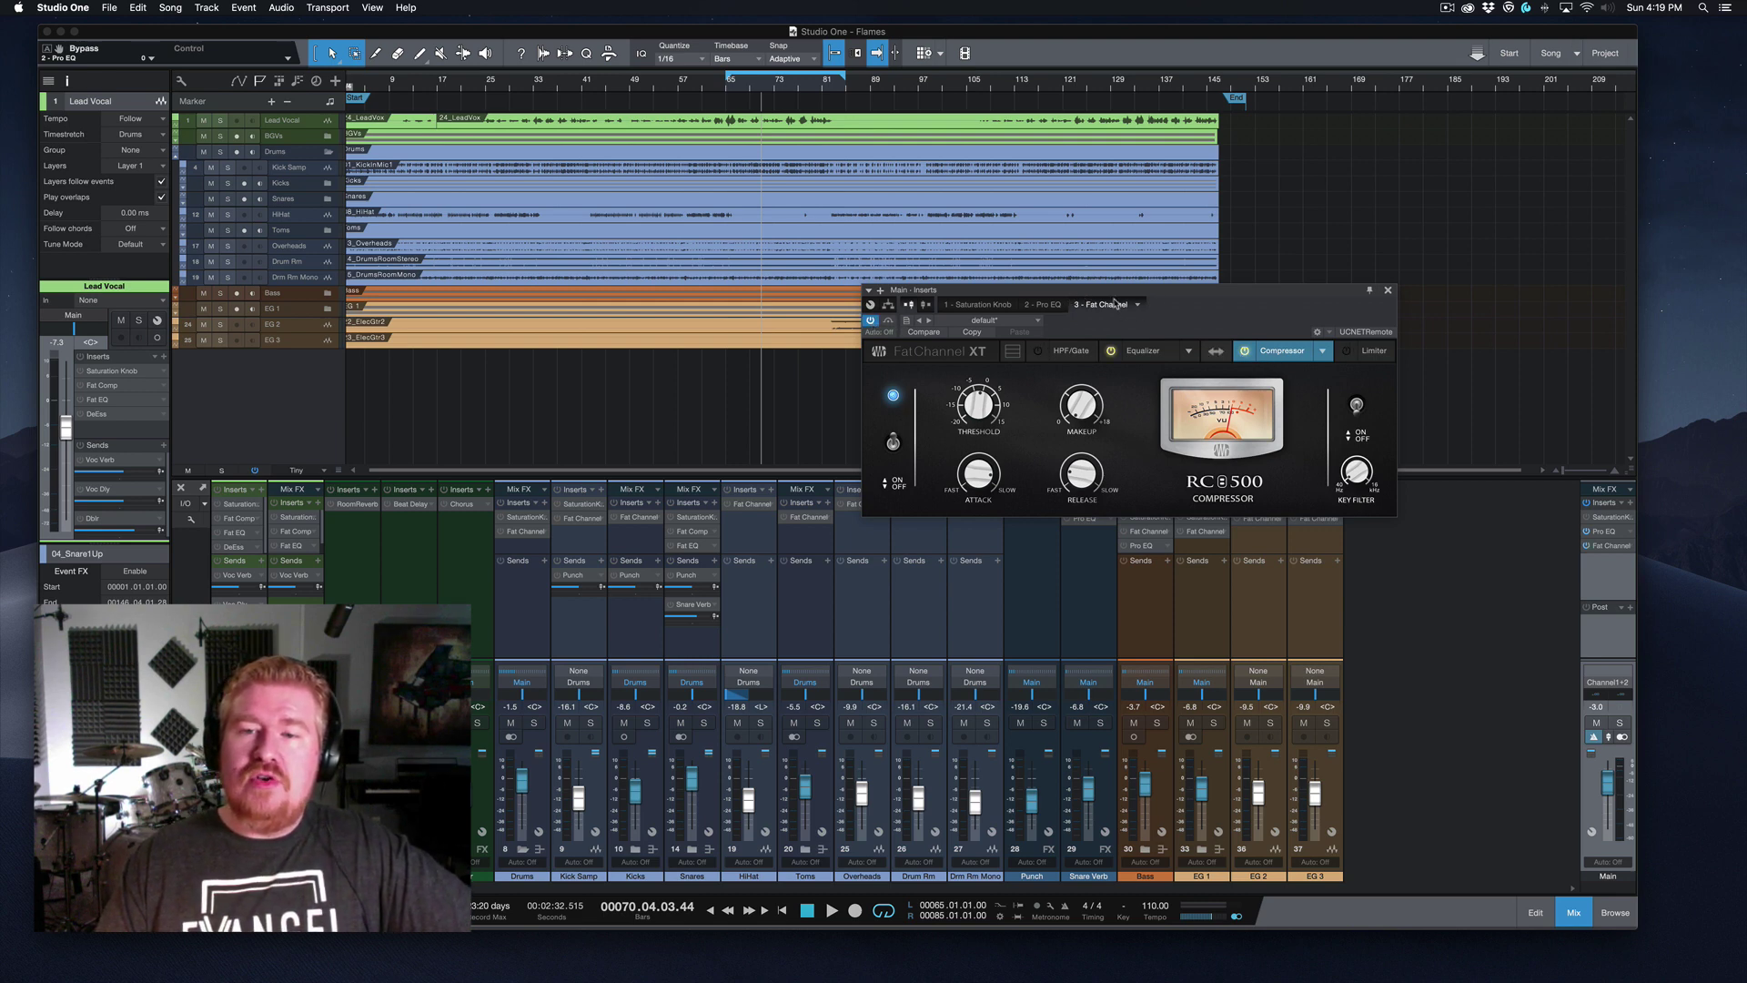
pyautogui.click(1012, 352)
pyautogui.moveTo(1197, 296); pyautogui.dragTo(1113, 207)
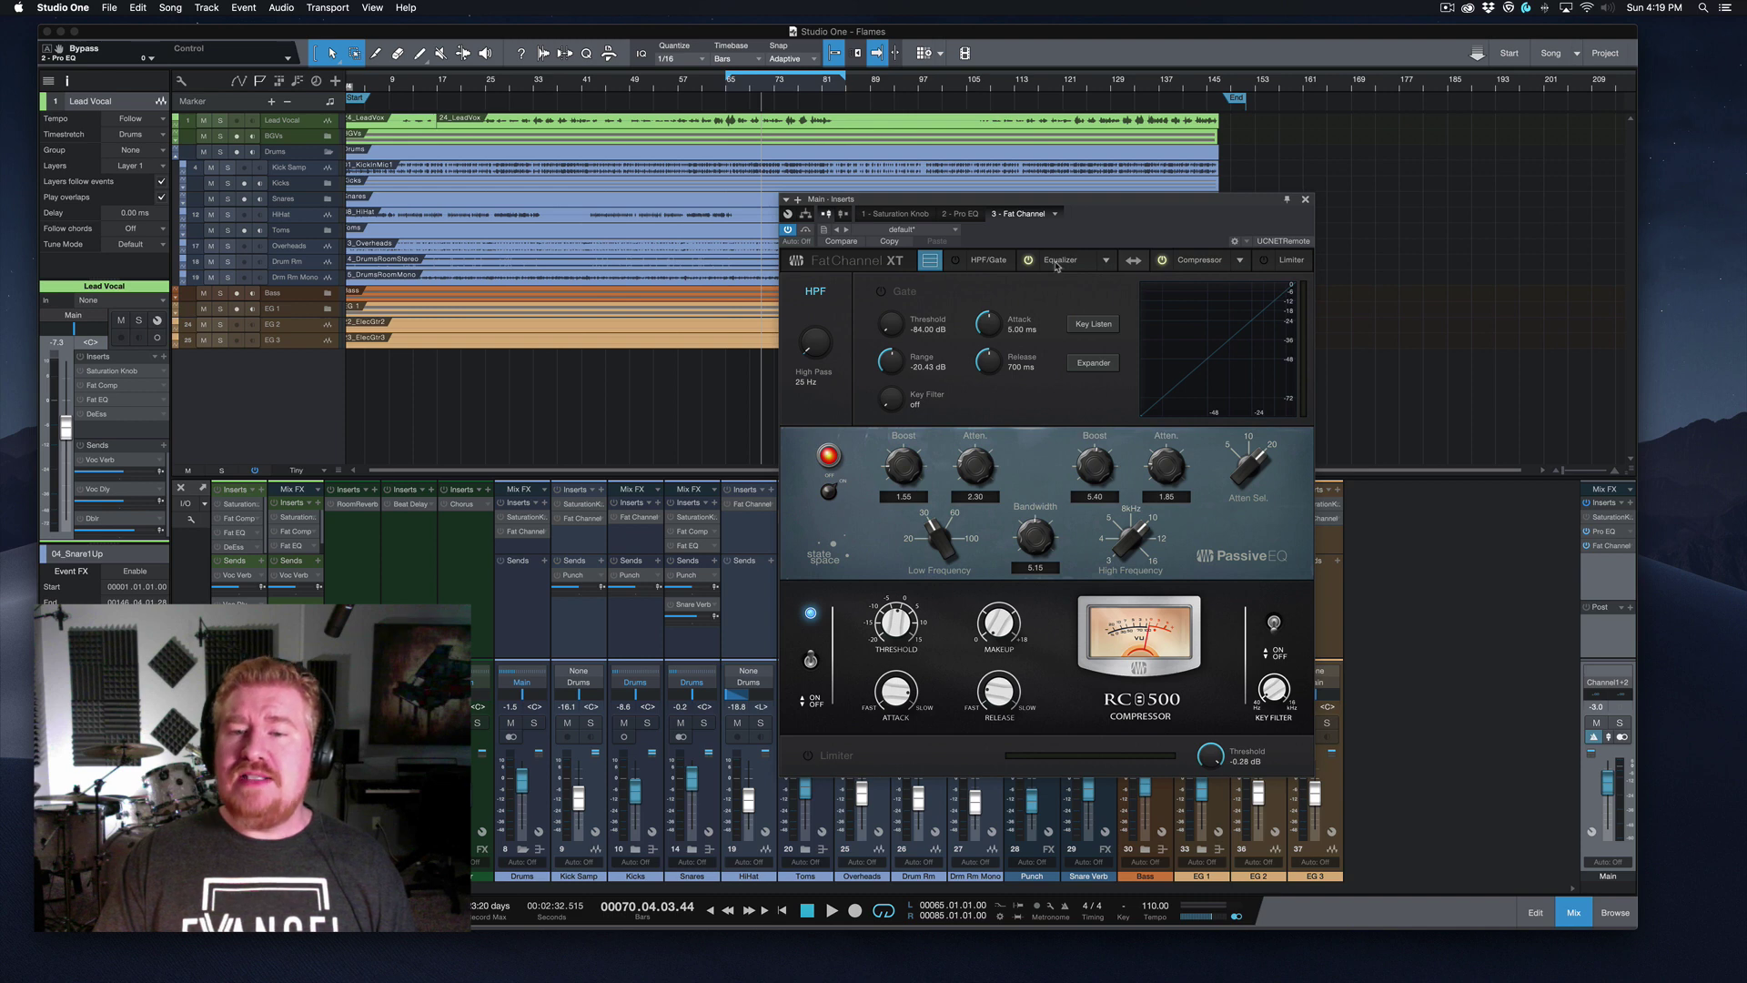
# Step: Collapse the Fat Channel to show only the Passive EQ and turn the compressor off
pyautogui.click(1027, 264)
pyautogui.click(1070, 260)
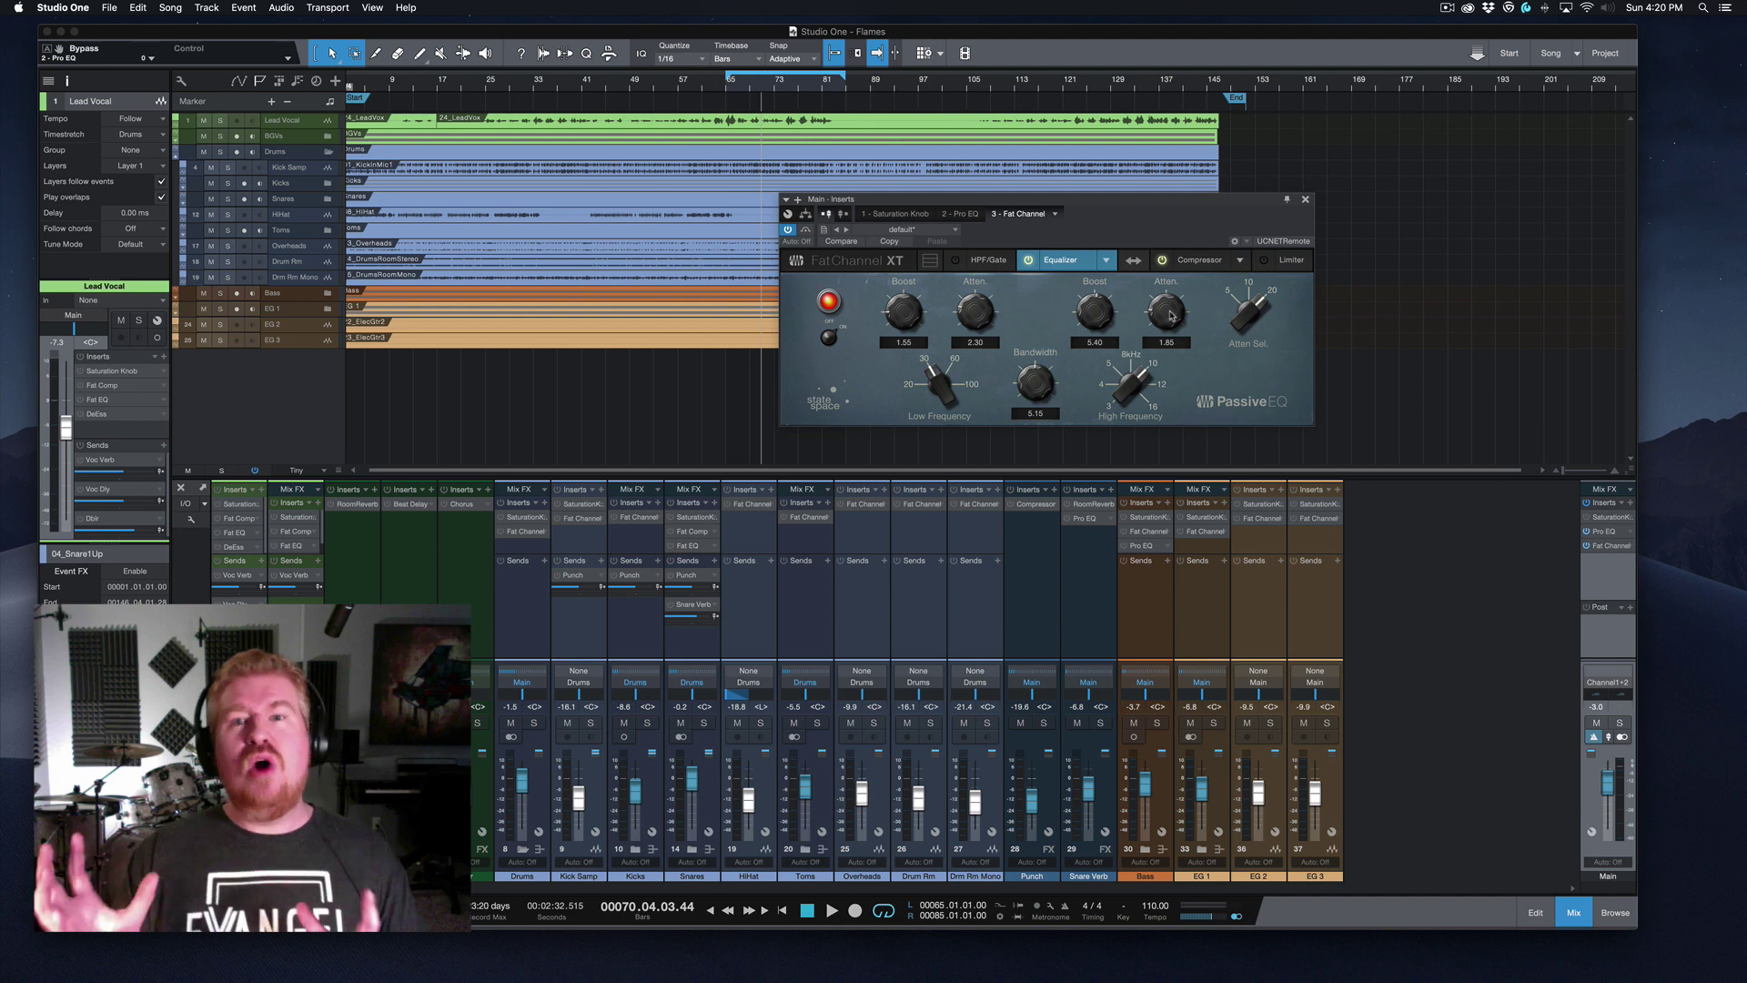
pyautogui.click(1162, 261)
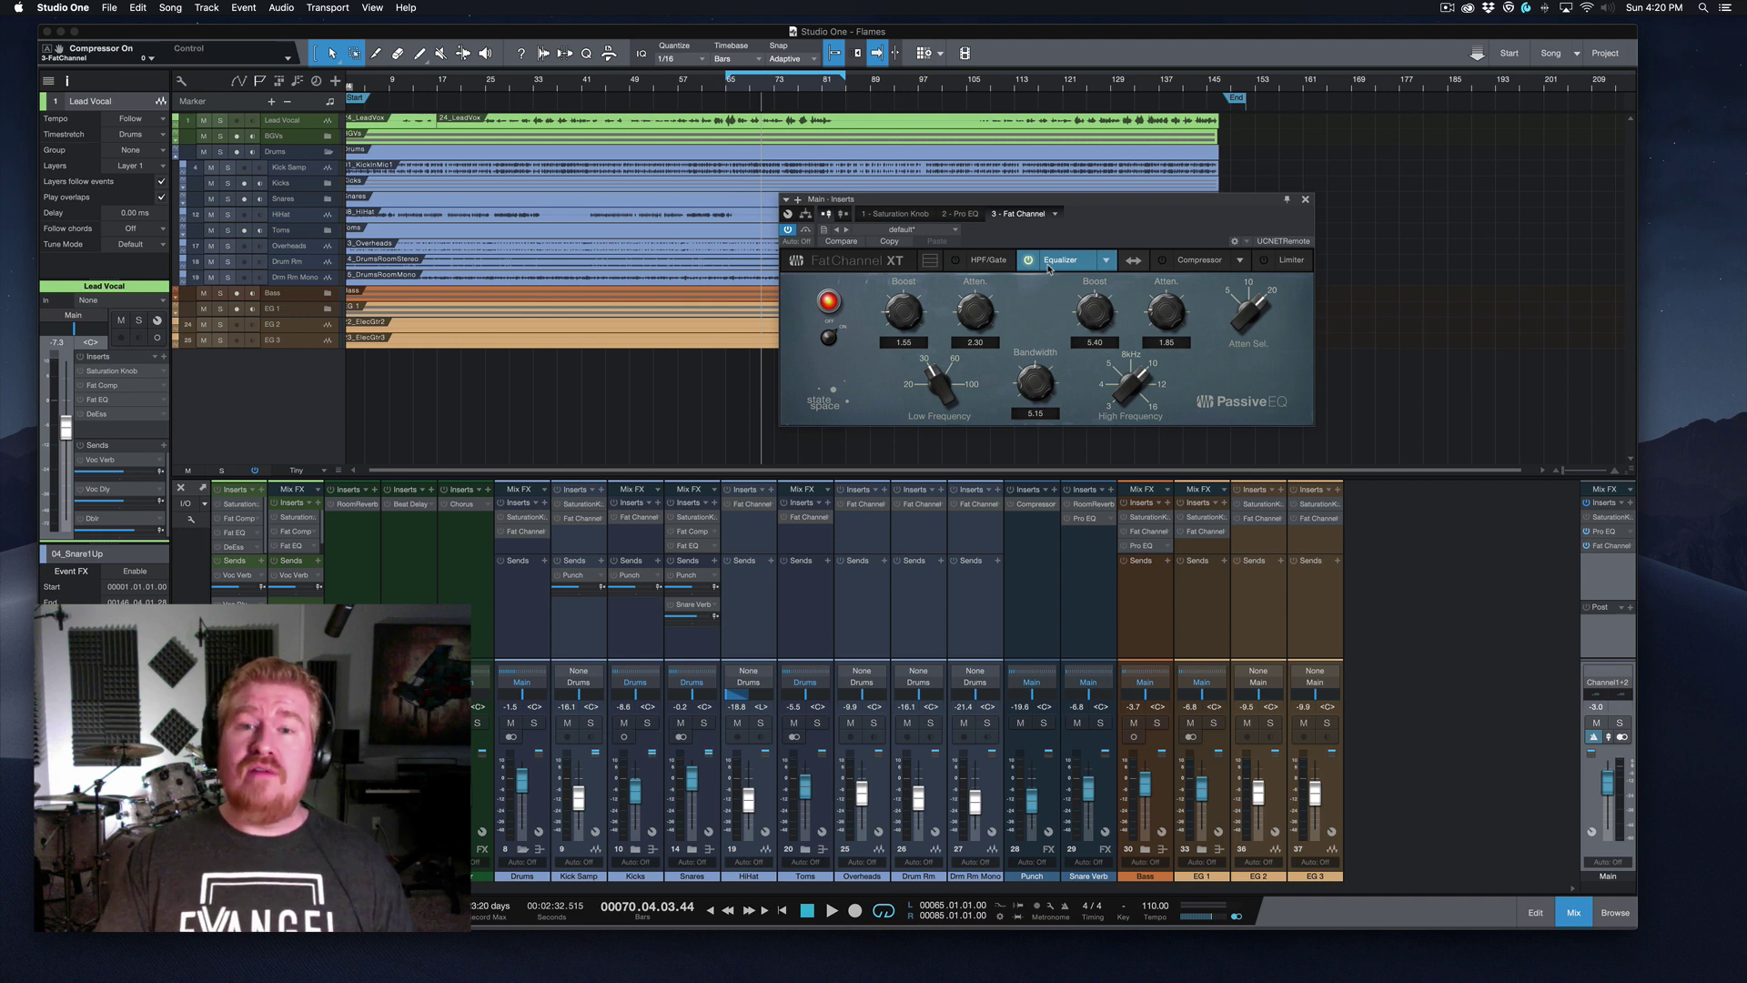
# Step: Play from bar 65, A/B the Passive EQ twice, leave it on, and stop
pyautogui.click(729, 90)
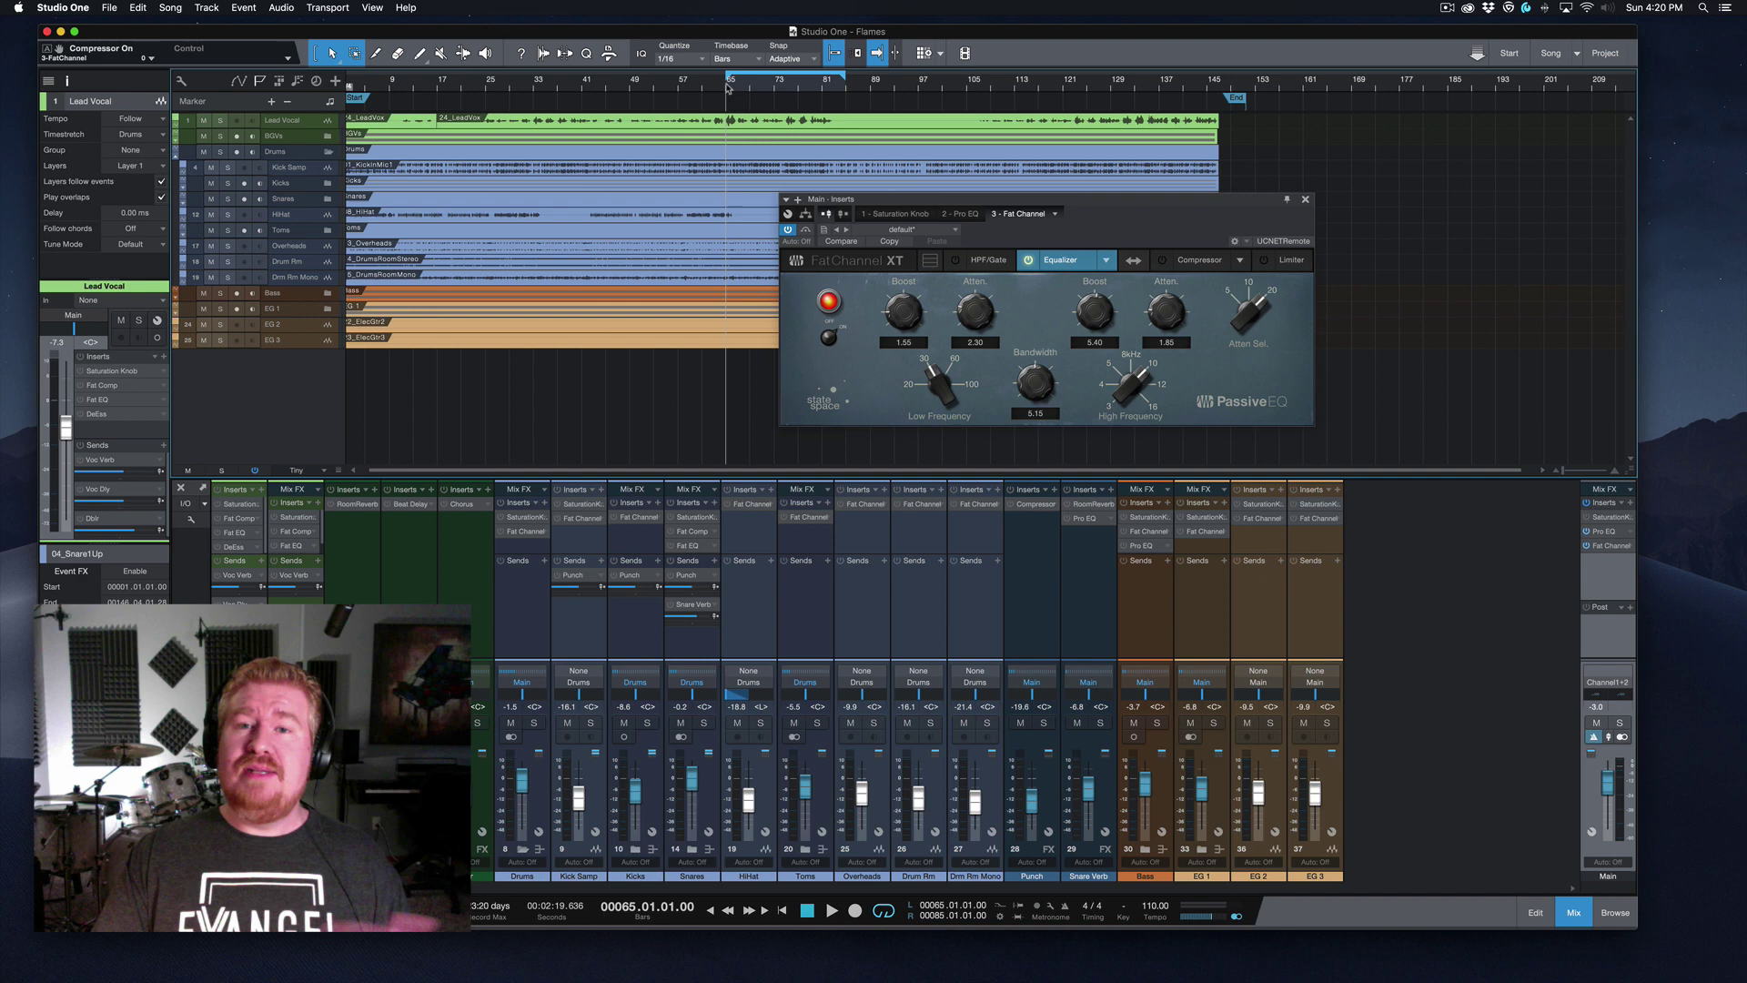
pyautogui.press('space')
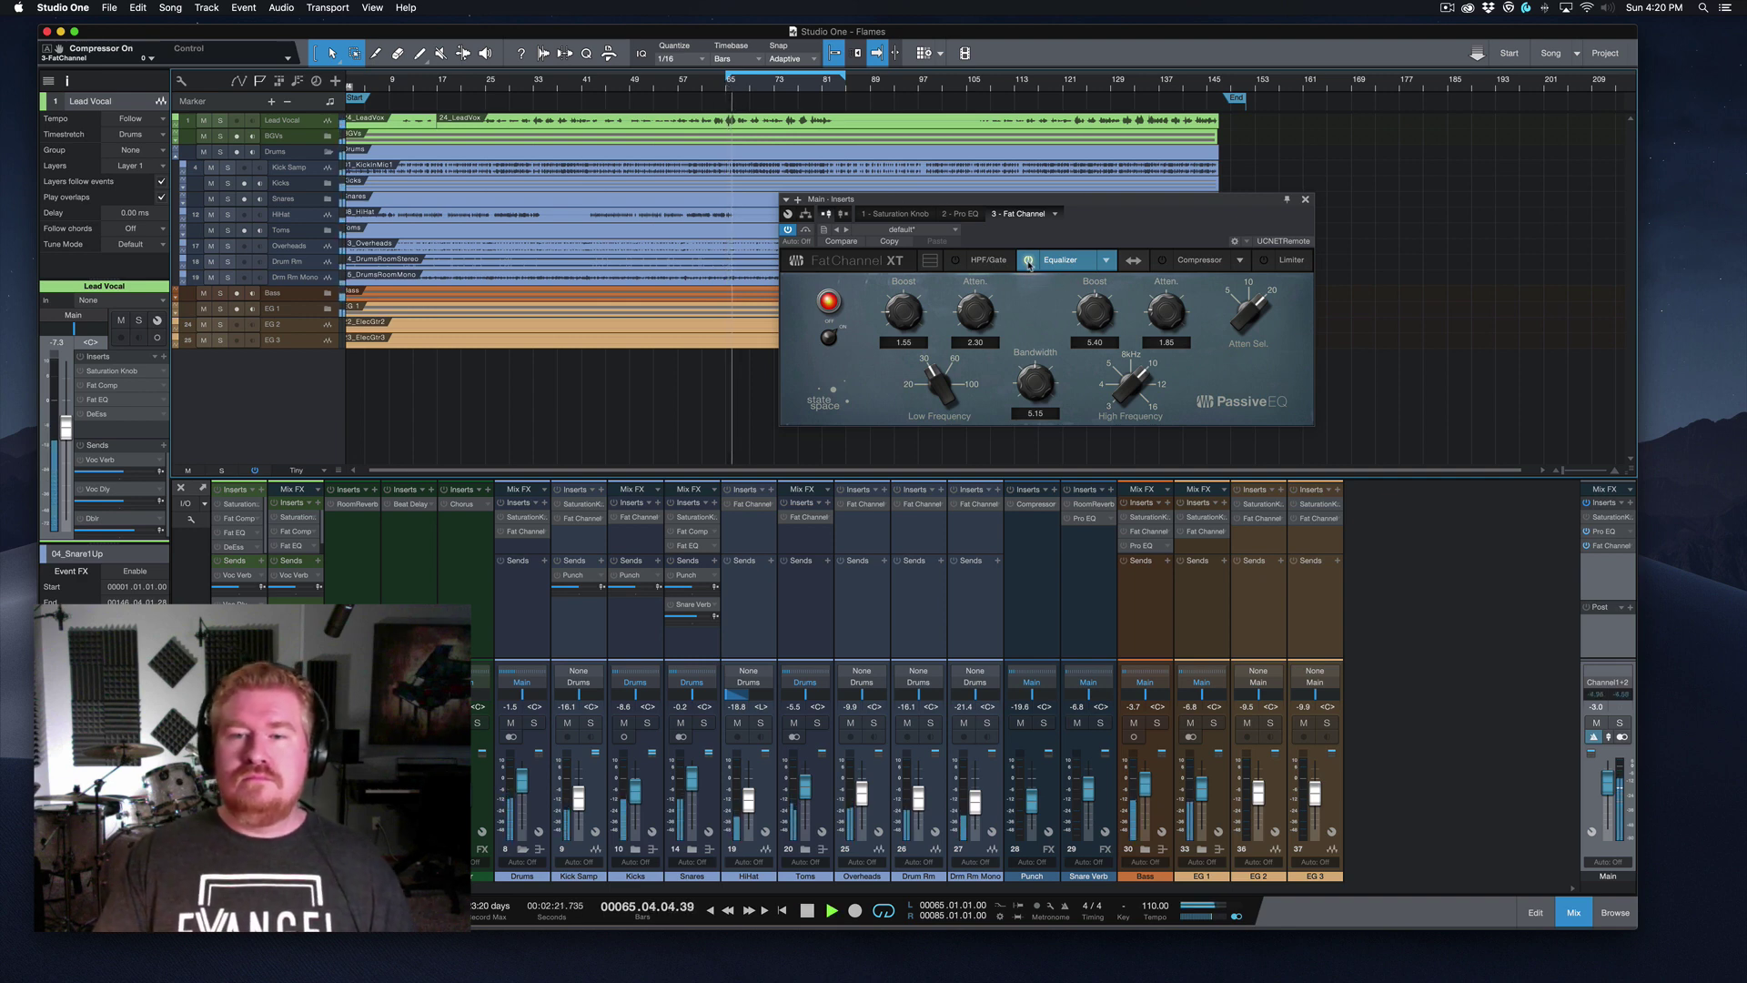
pyautogui.click(1028, 260)
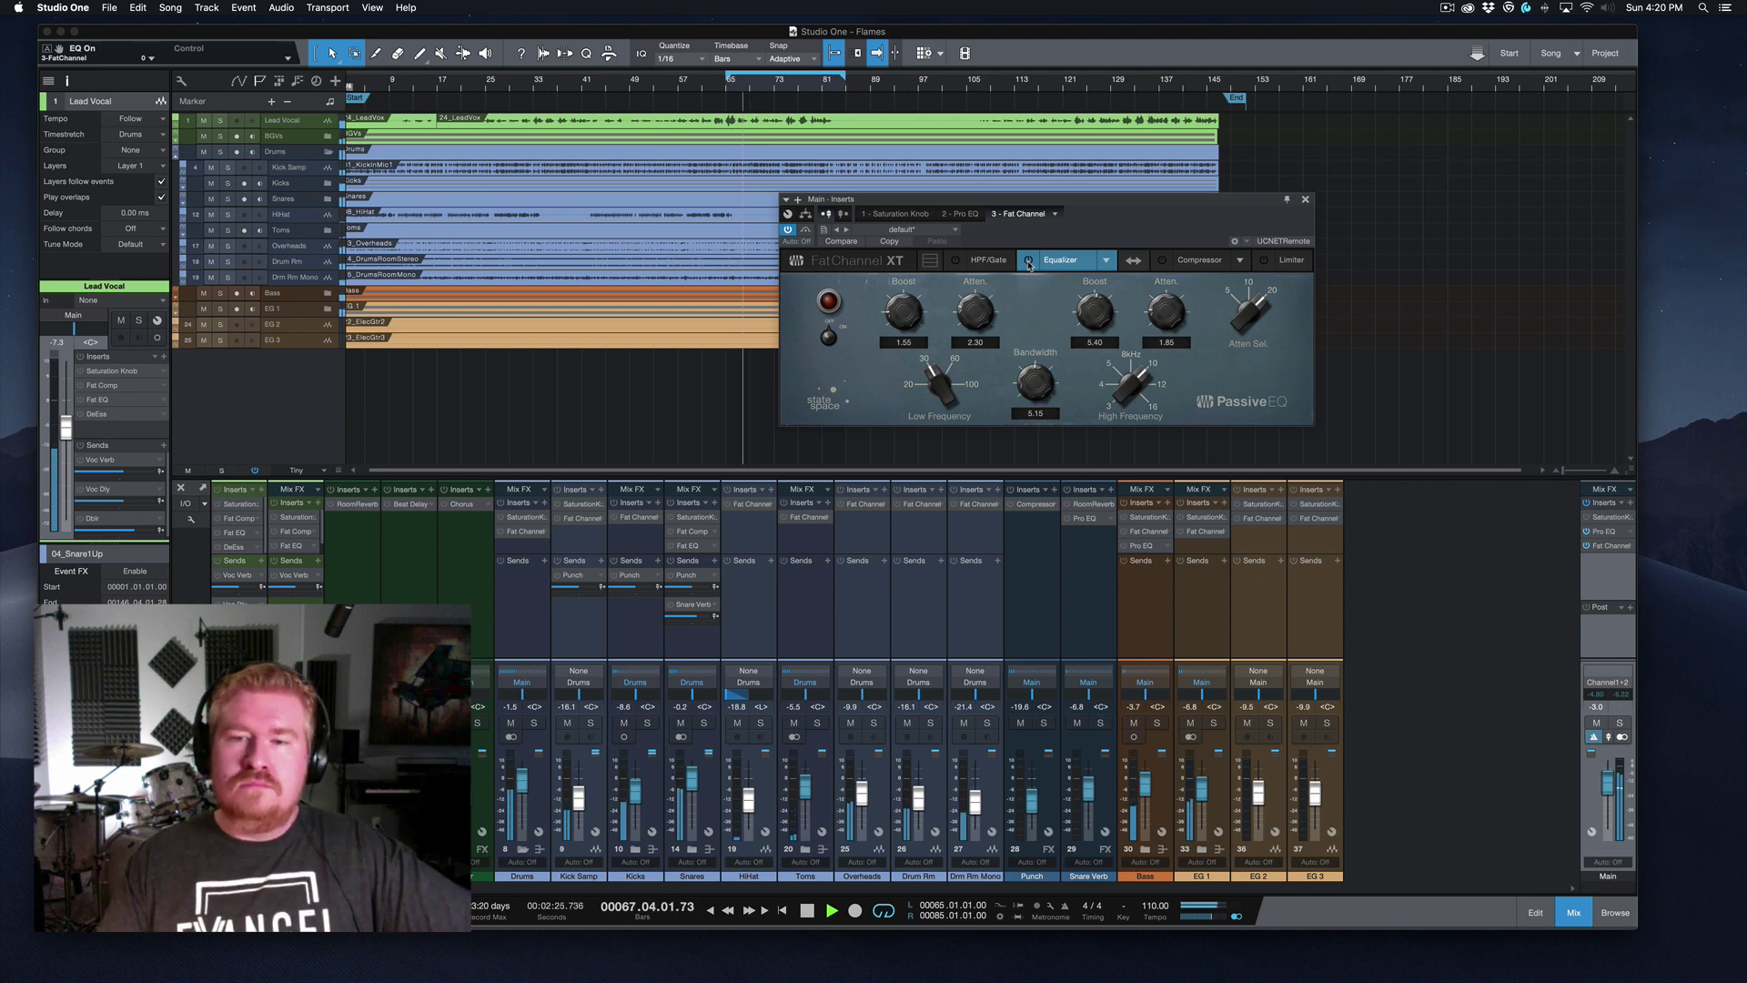
pyautogui.click(1028, 261)
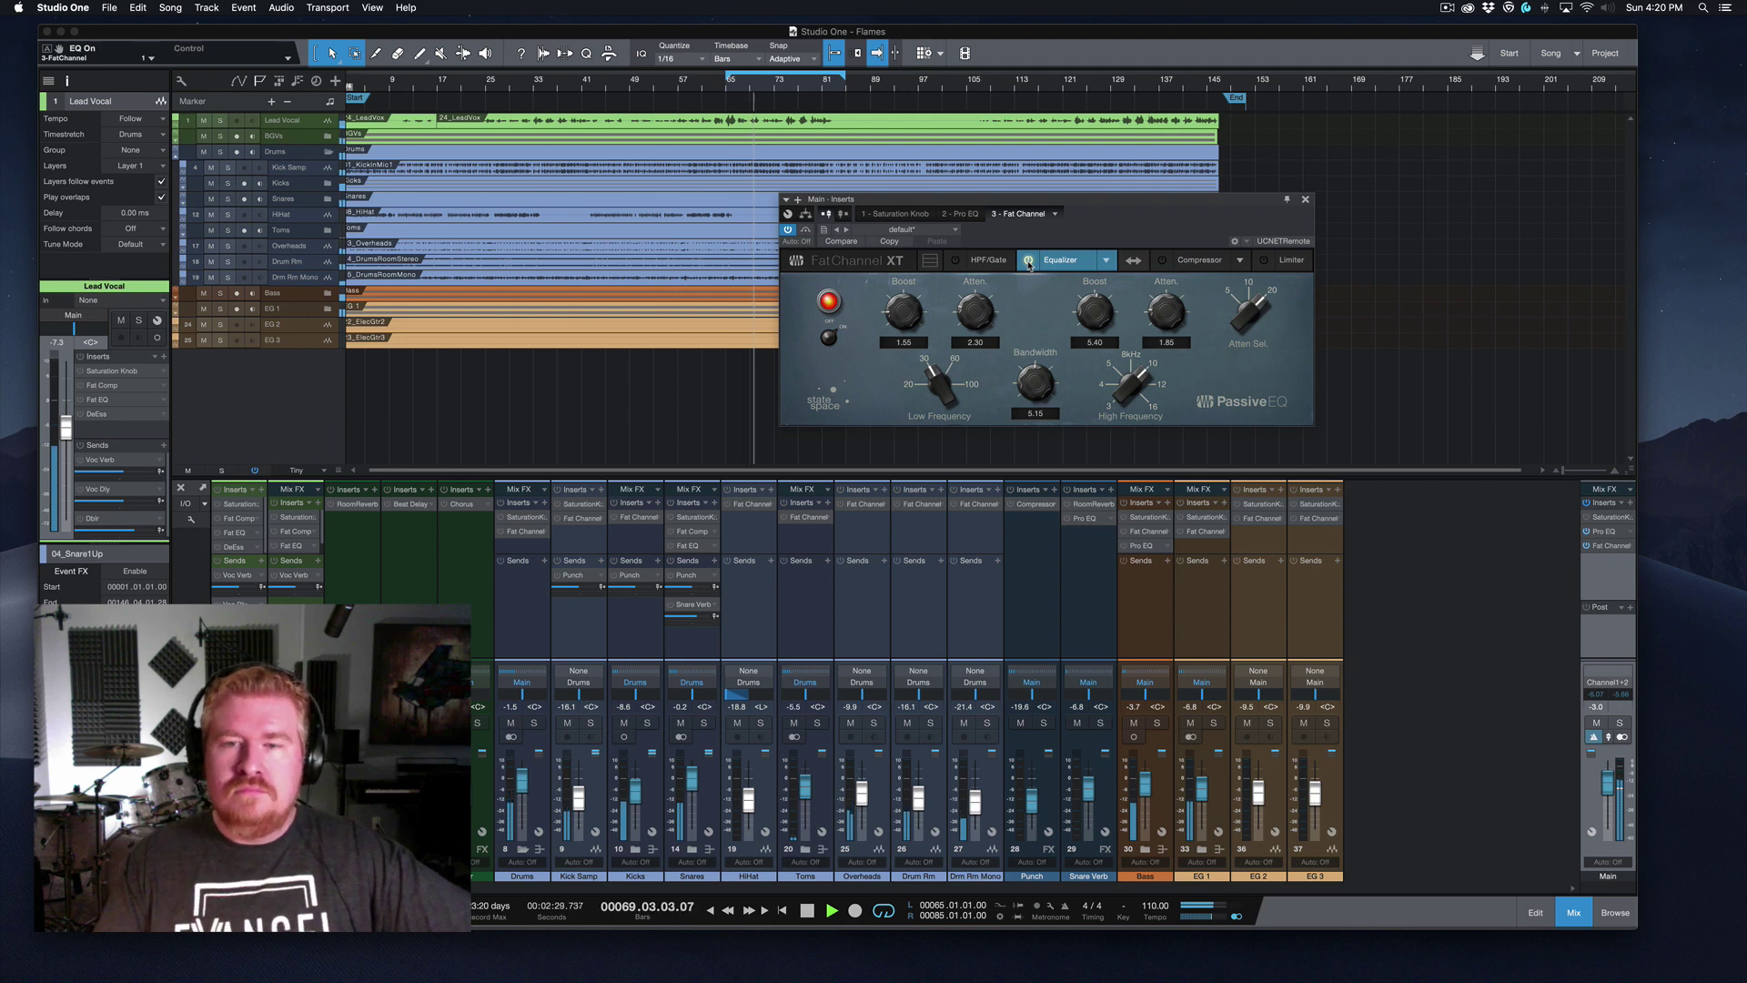
pyautogui.click(1028, 262)
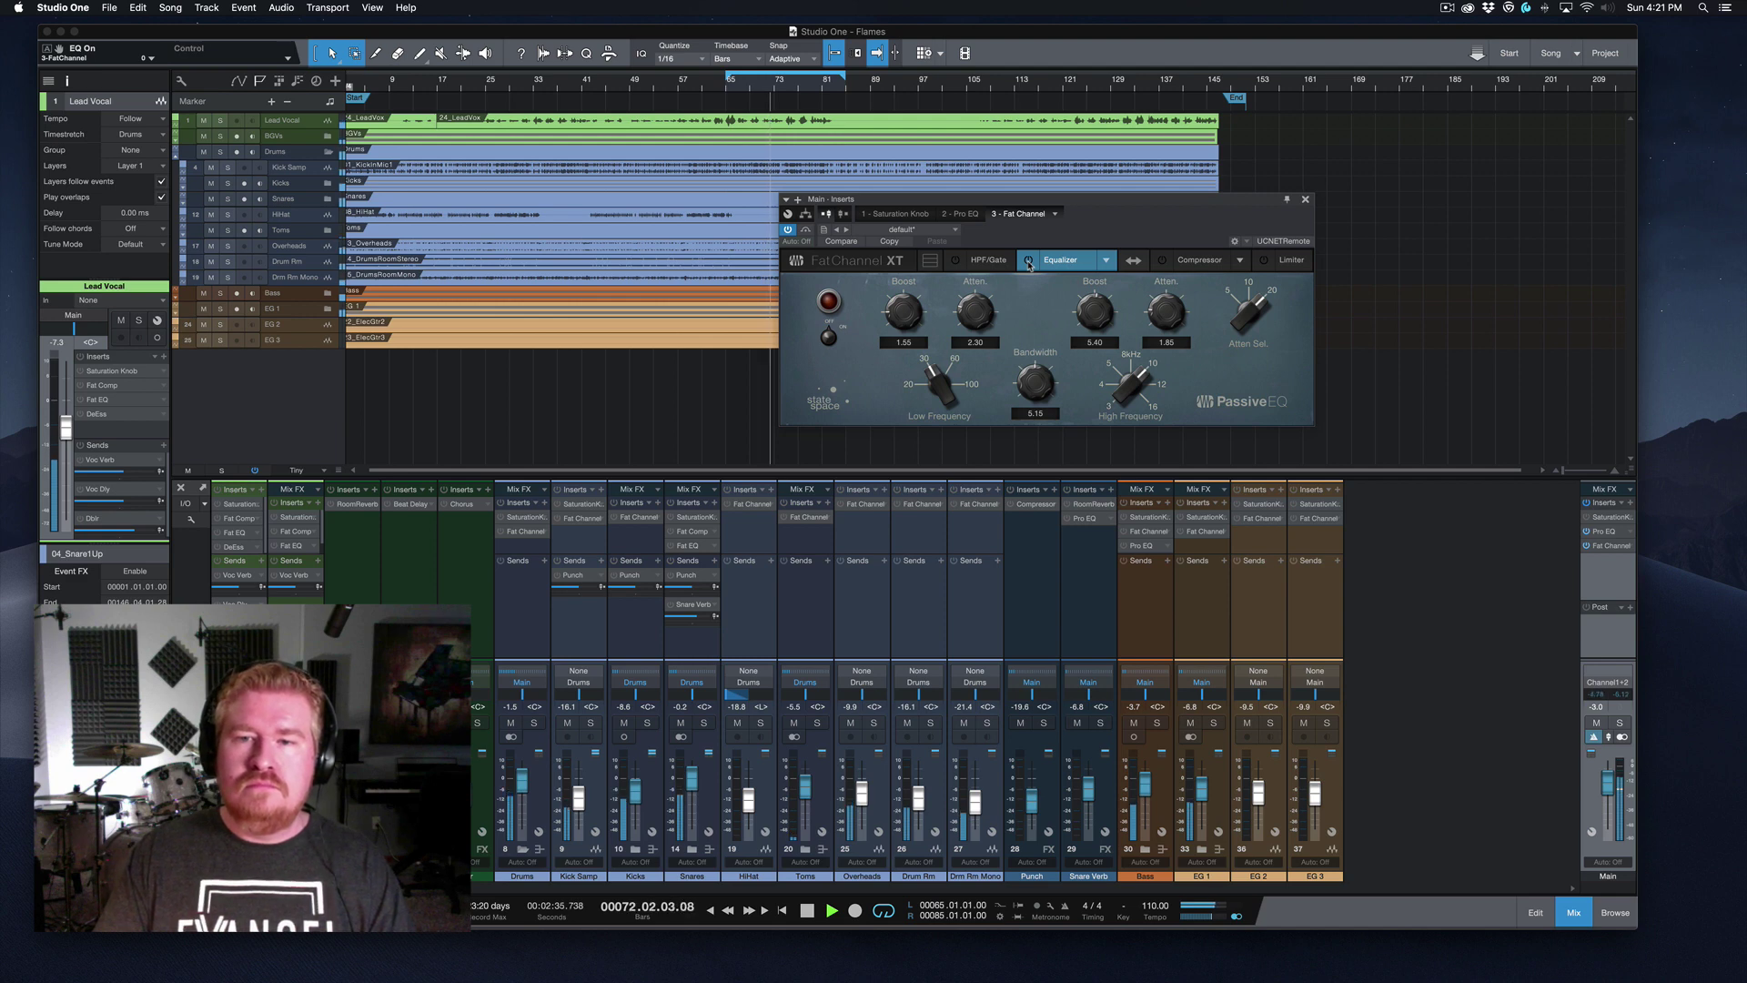
pyautogui.click(1028, 261)
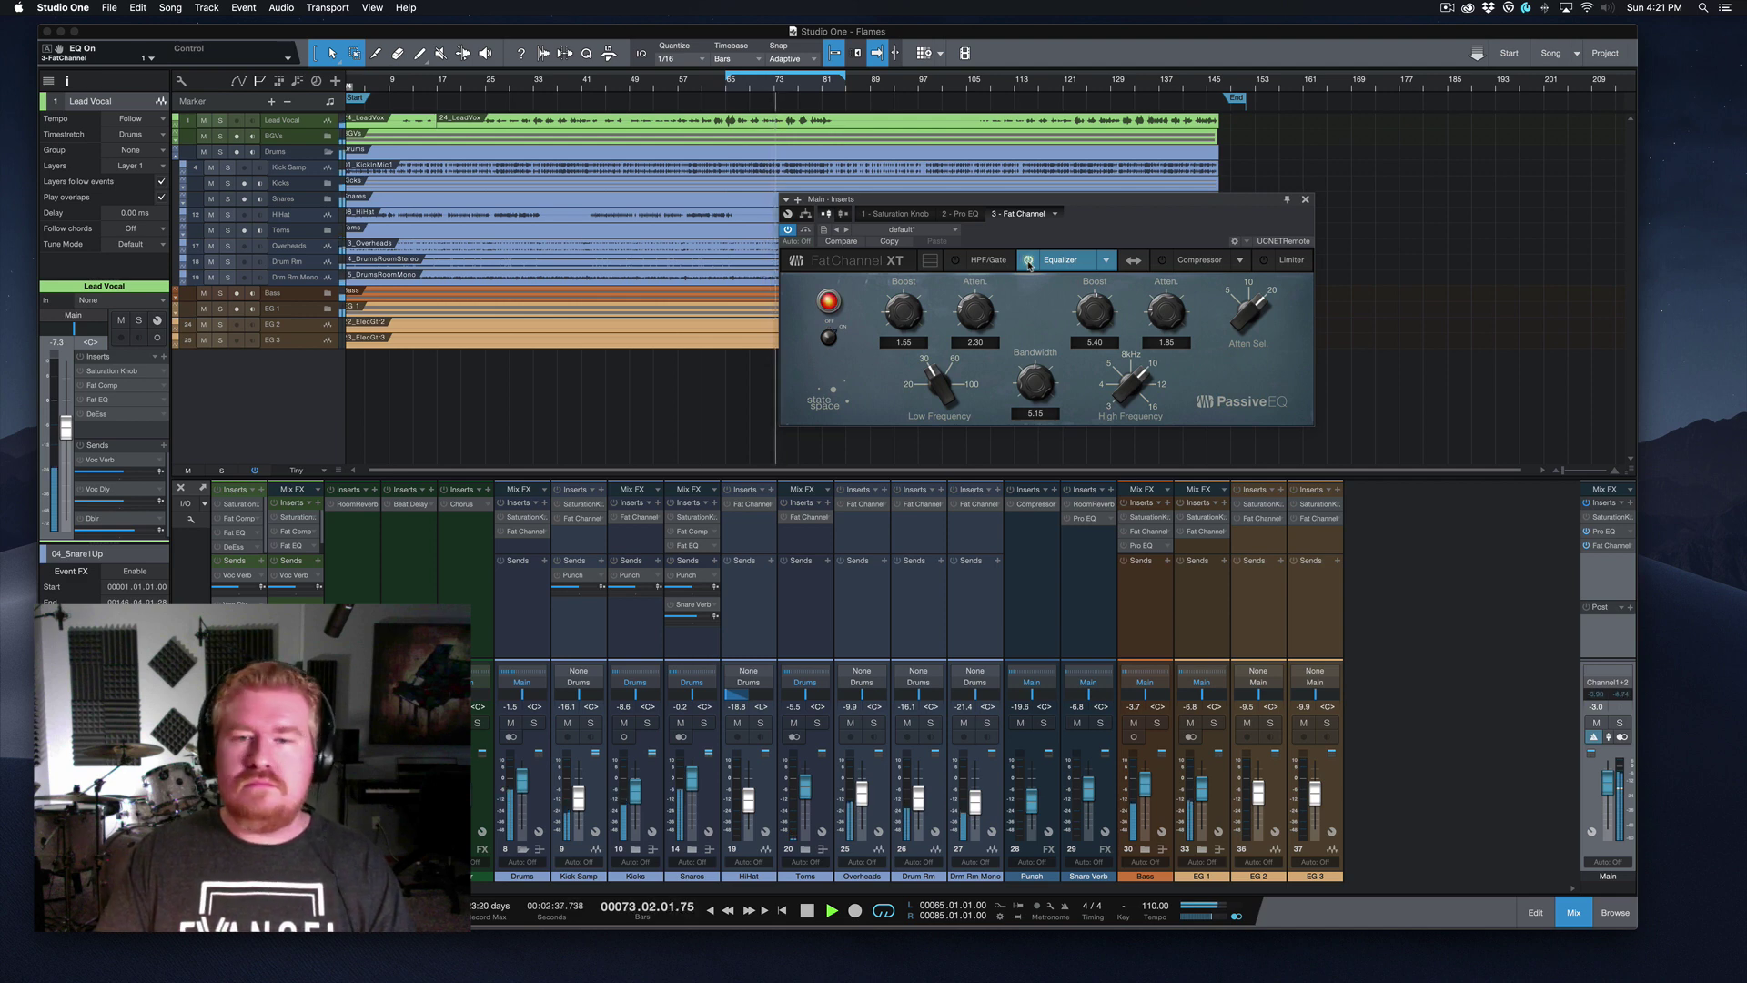
pyautogui.press('space')
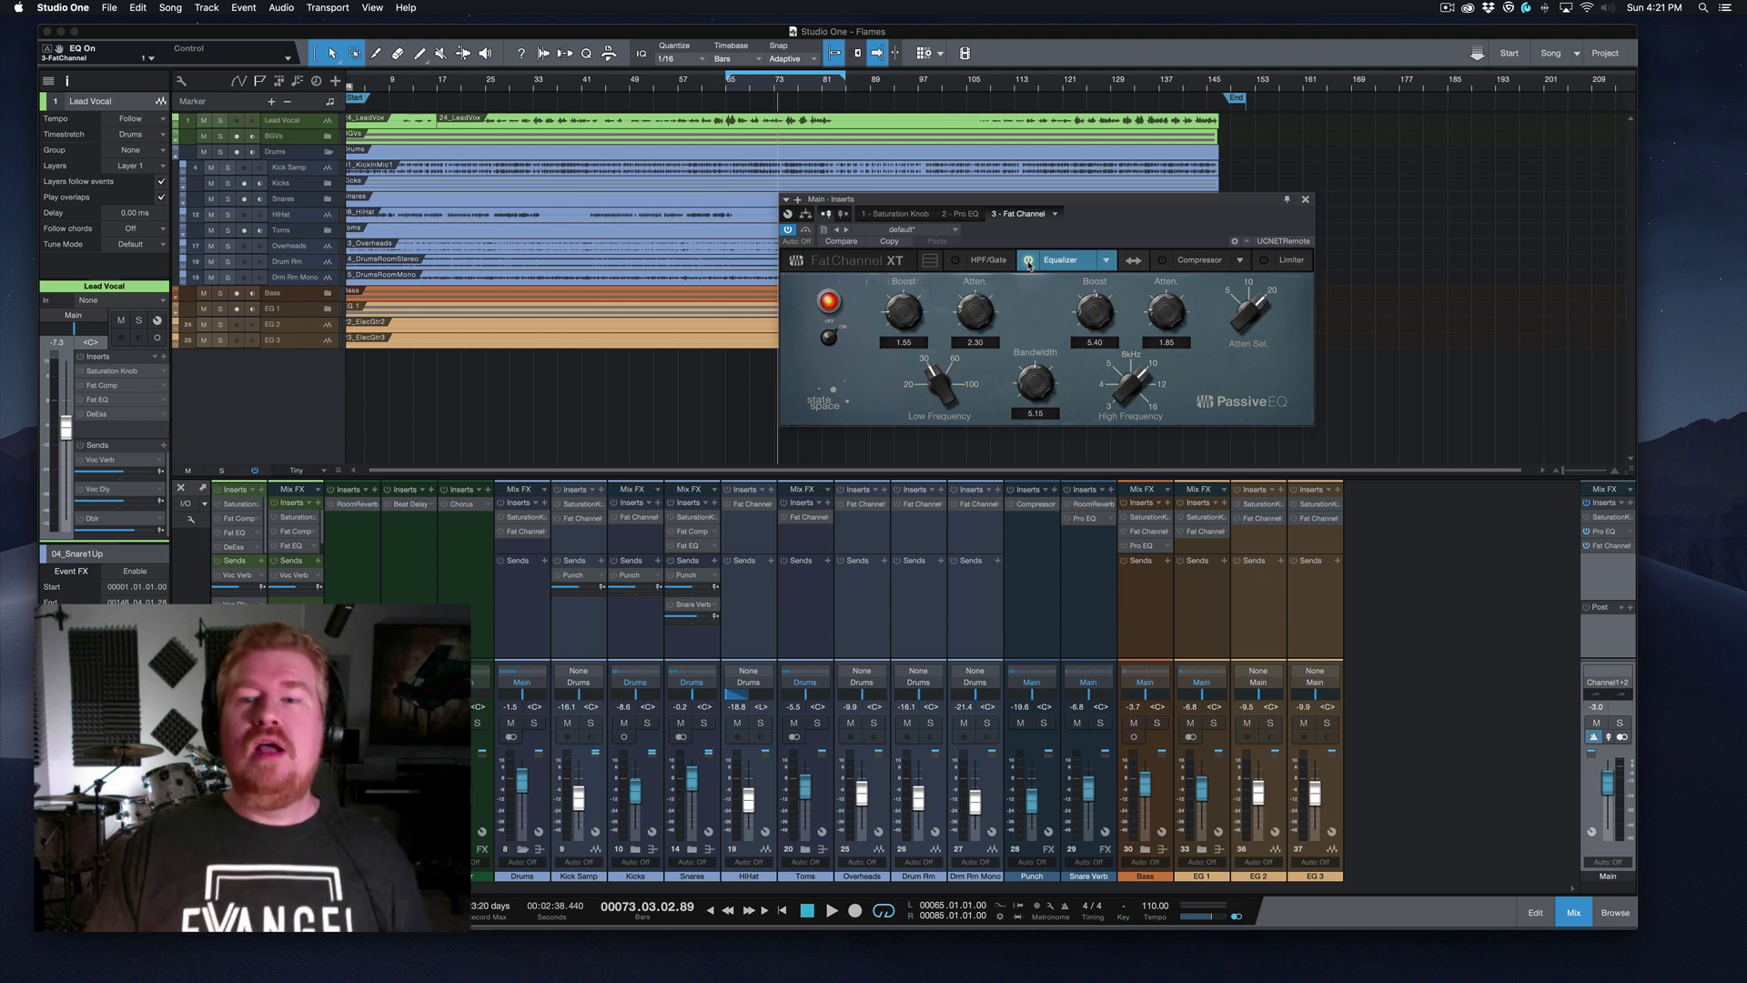
# Step: Display the RC 500 compressor module, power it on, and return the playhead to loop start
pyautogui.click(1174, 261)
pyautogui.click(1162, 261)
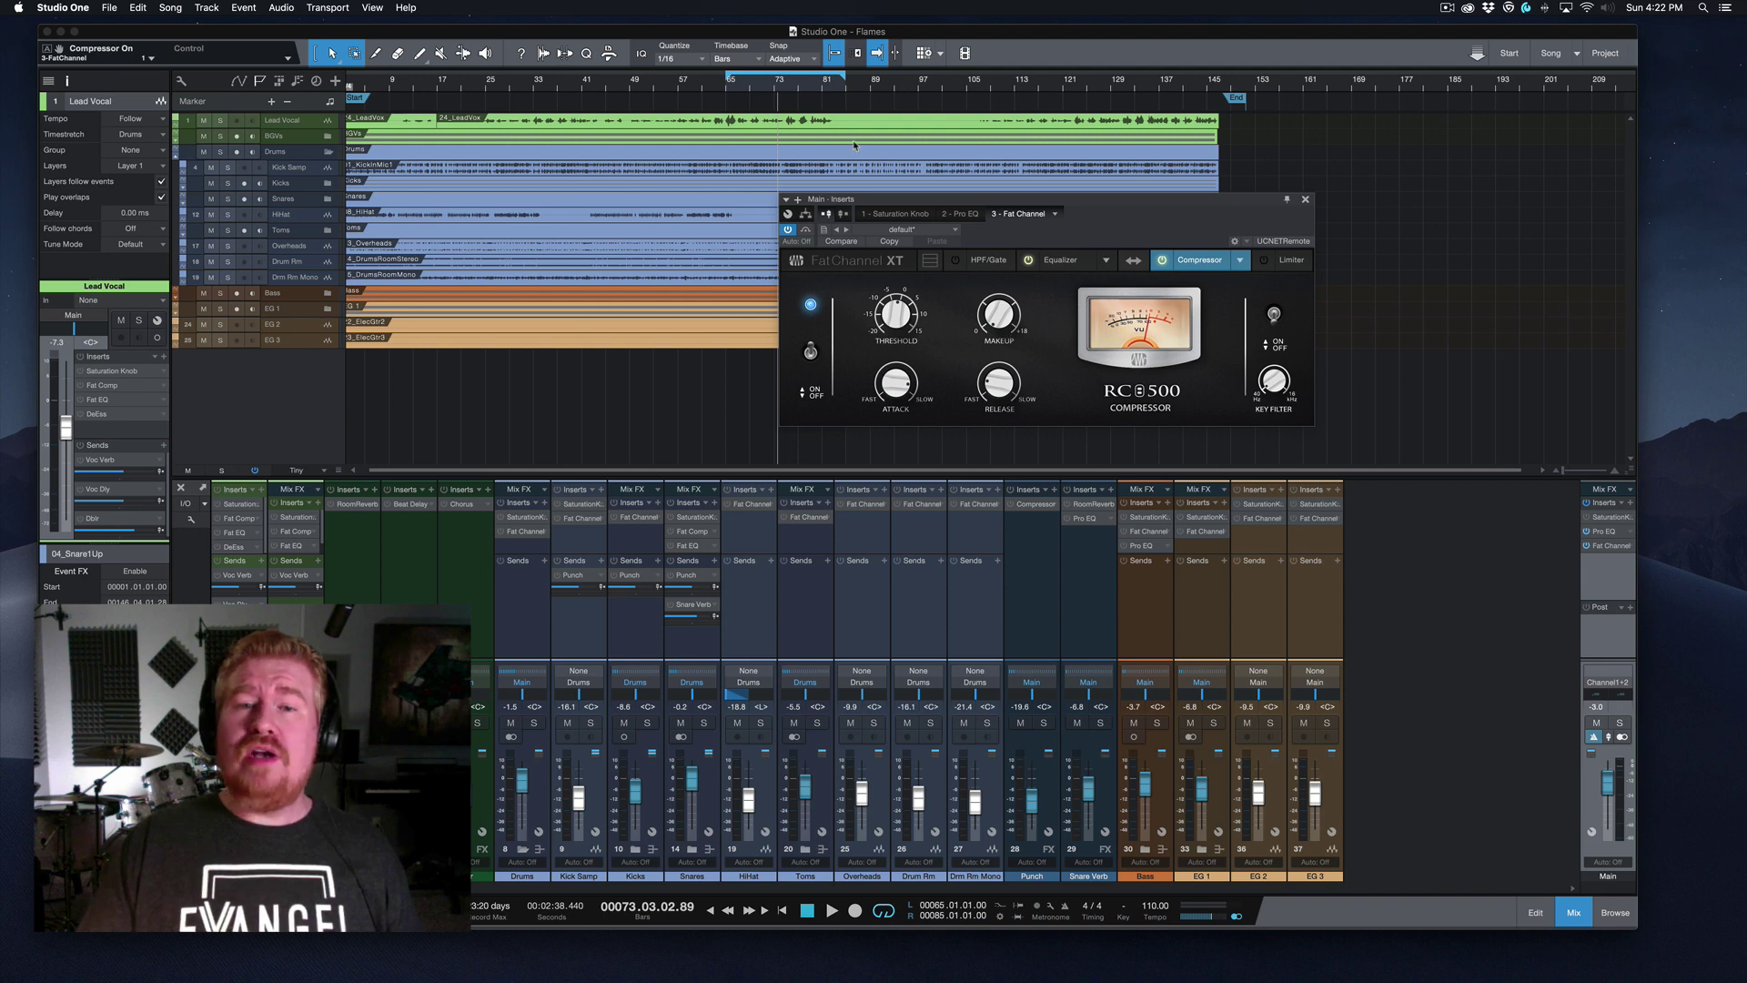
pyautogui.click(848, 166)
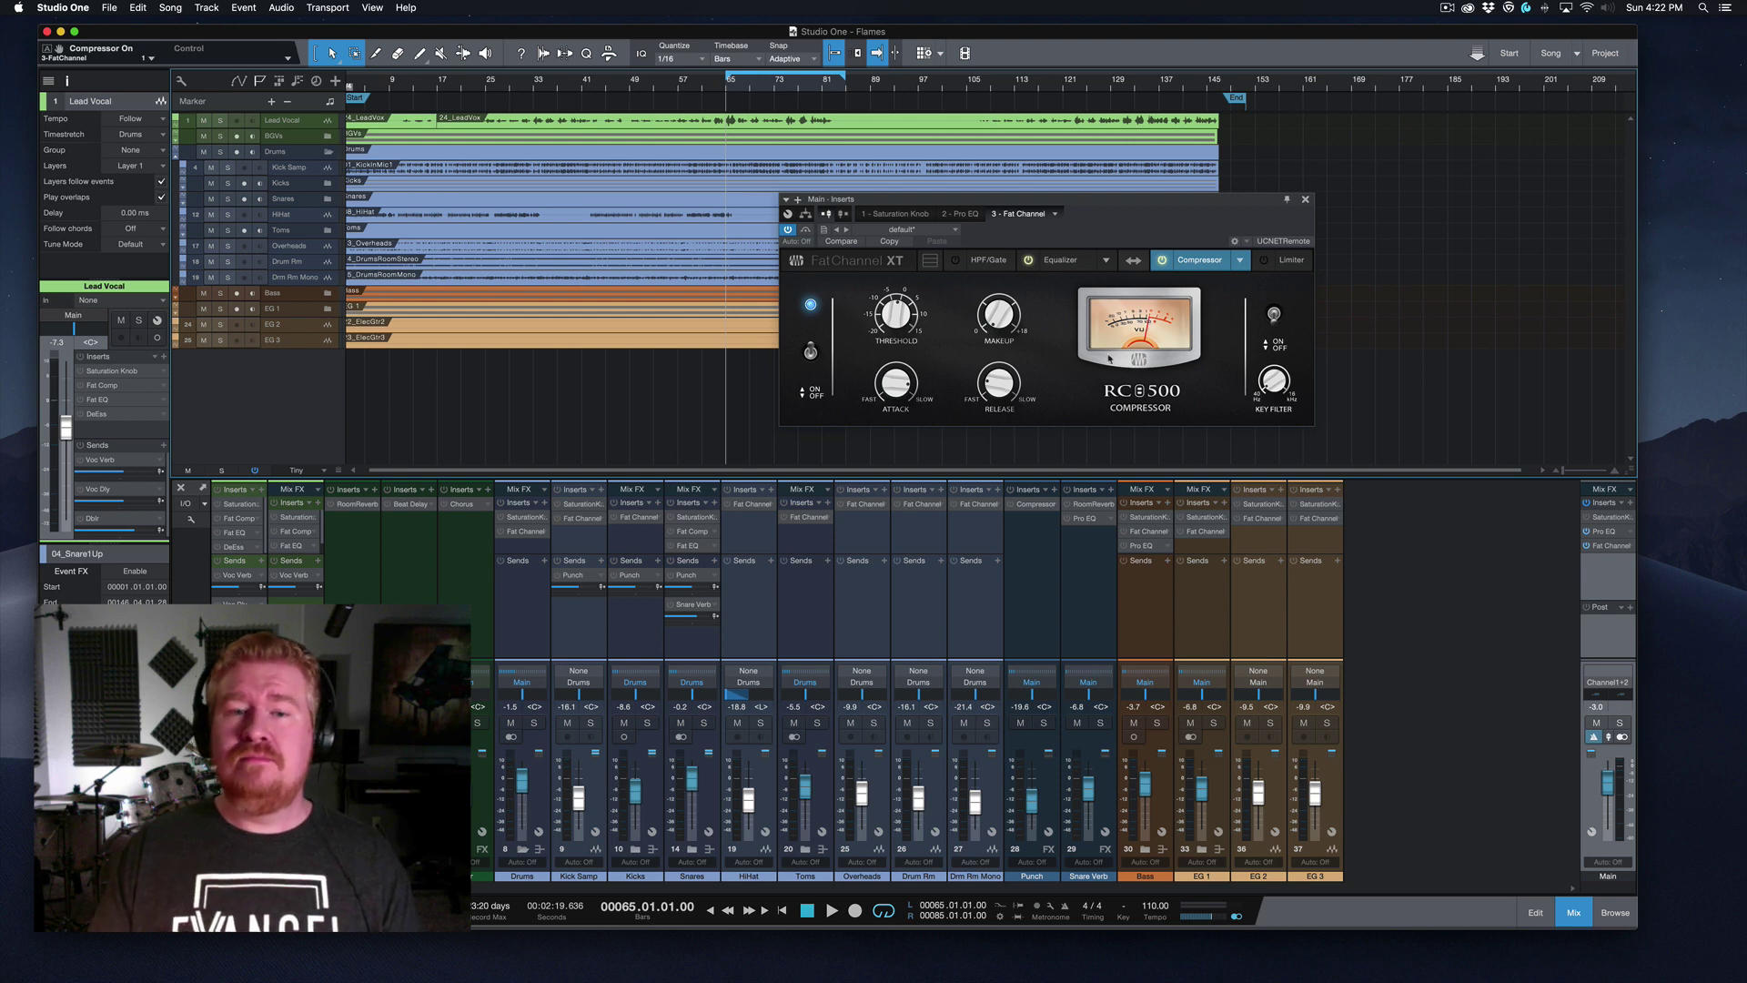
# Step: Play the song while toggling the compressor off and on, leave it on, then stop
pyautogui.click(1163, 261)
pyautogui.press('space')
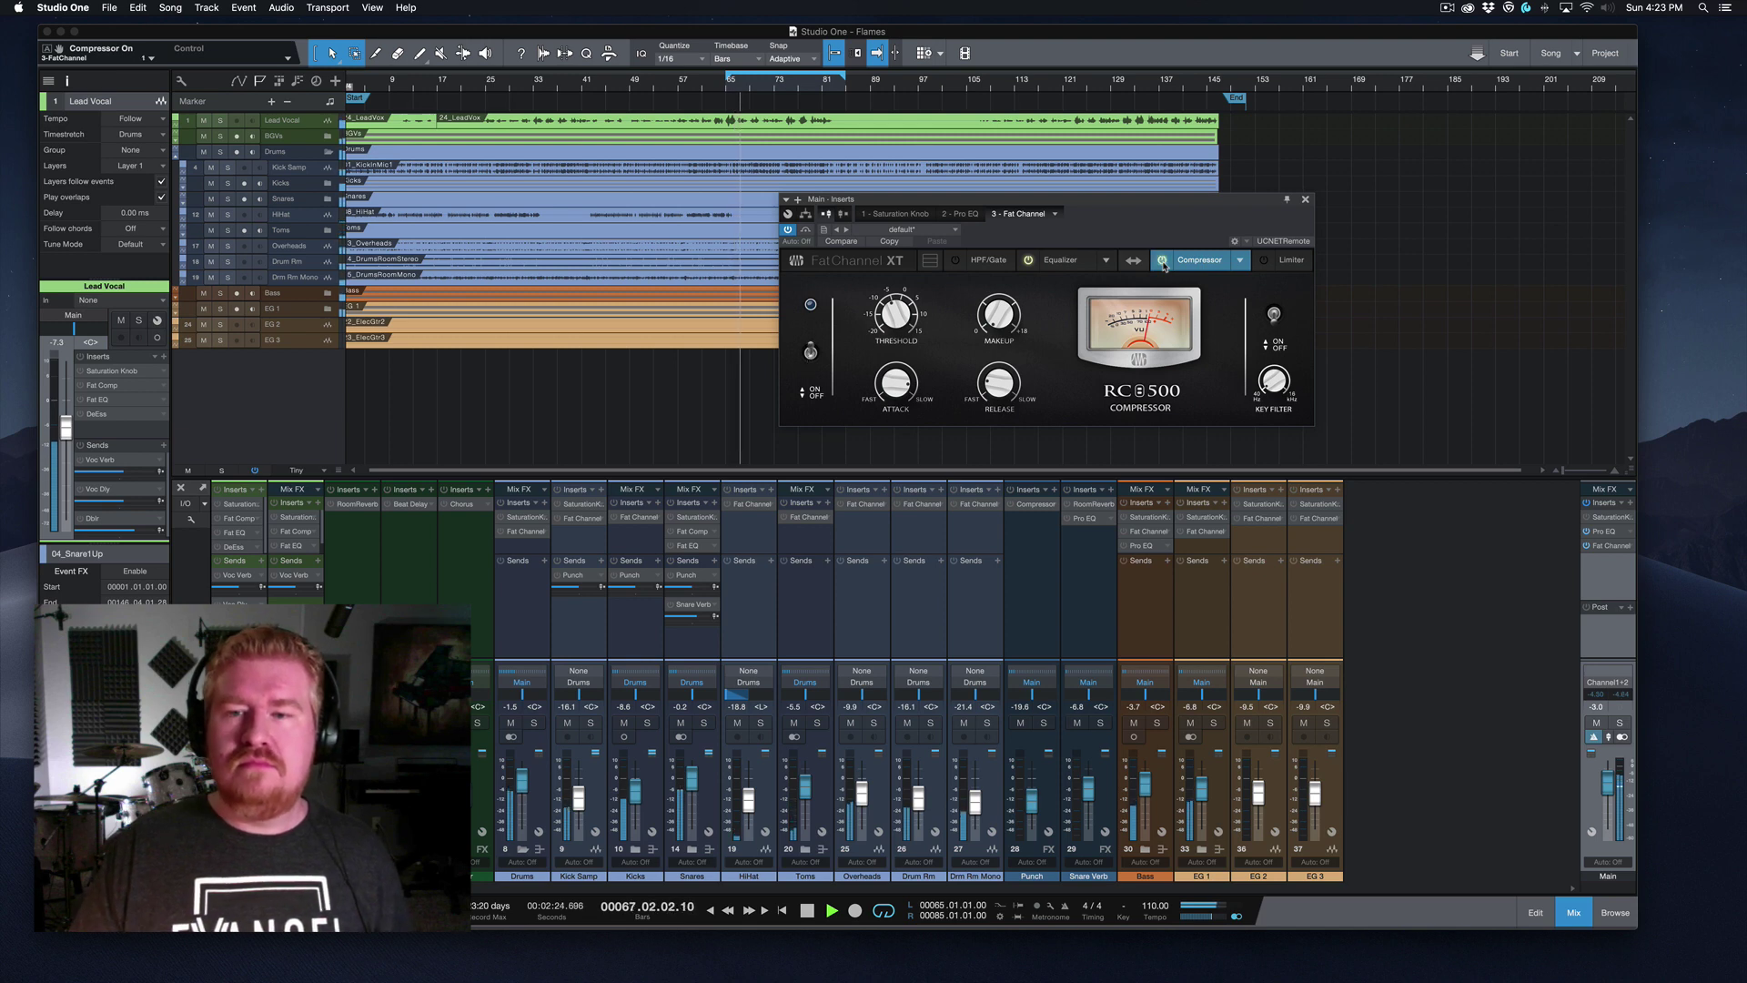
pyautogui.click(1163, 261)
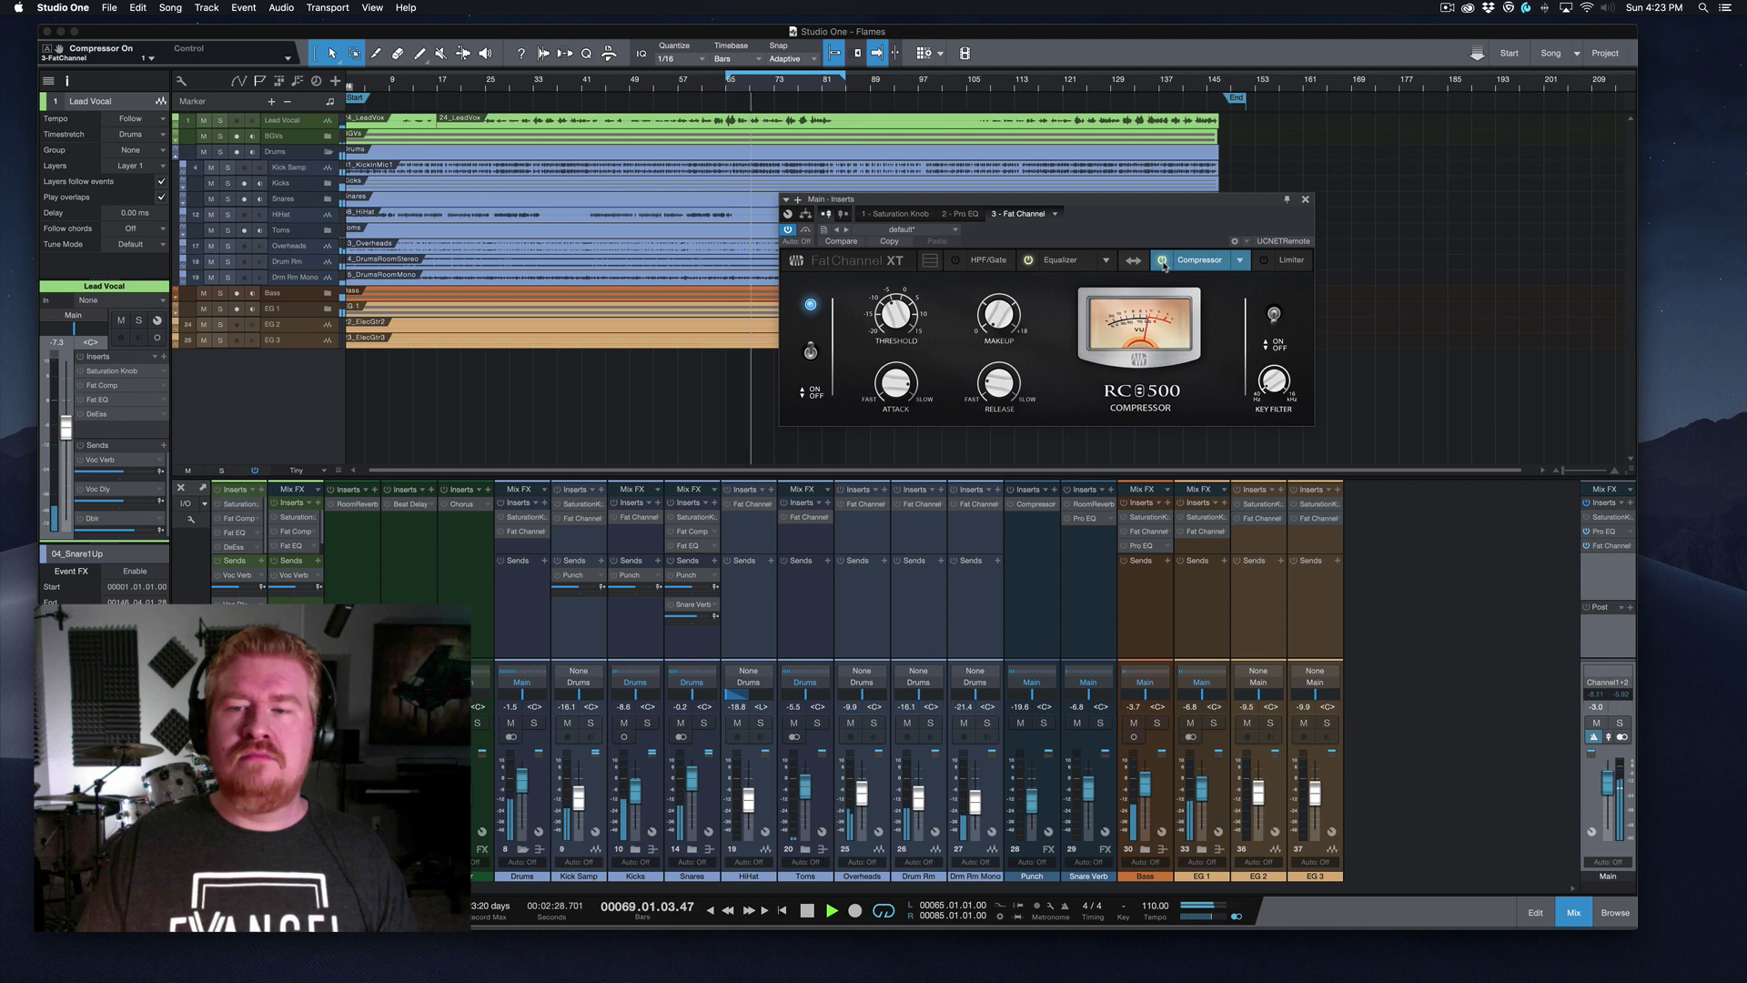
pyautogui.click(1163, 261)
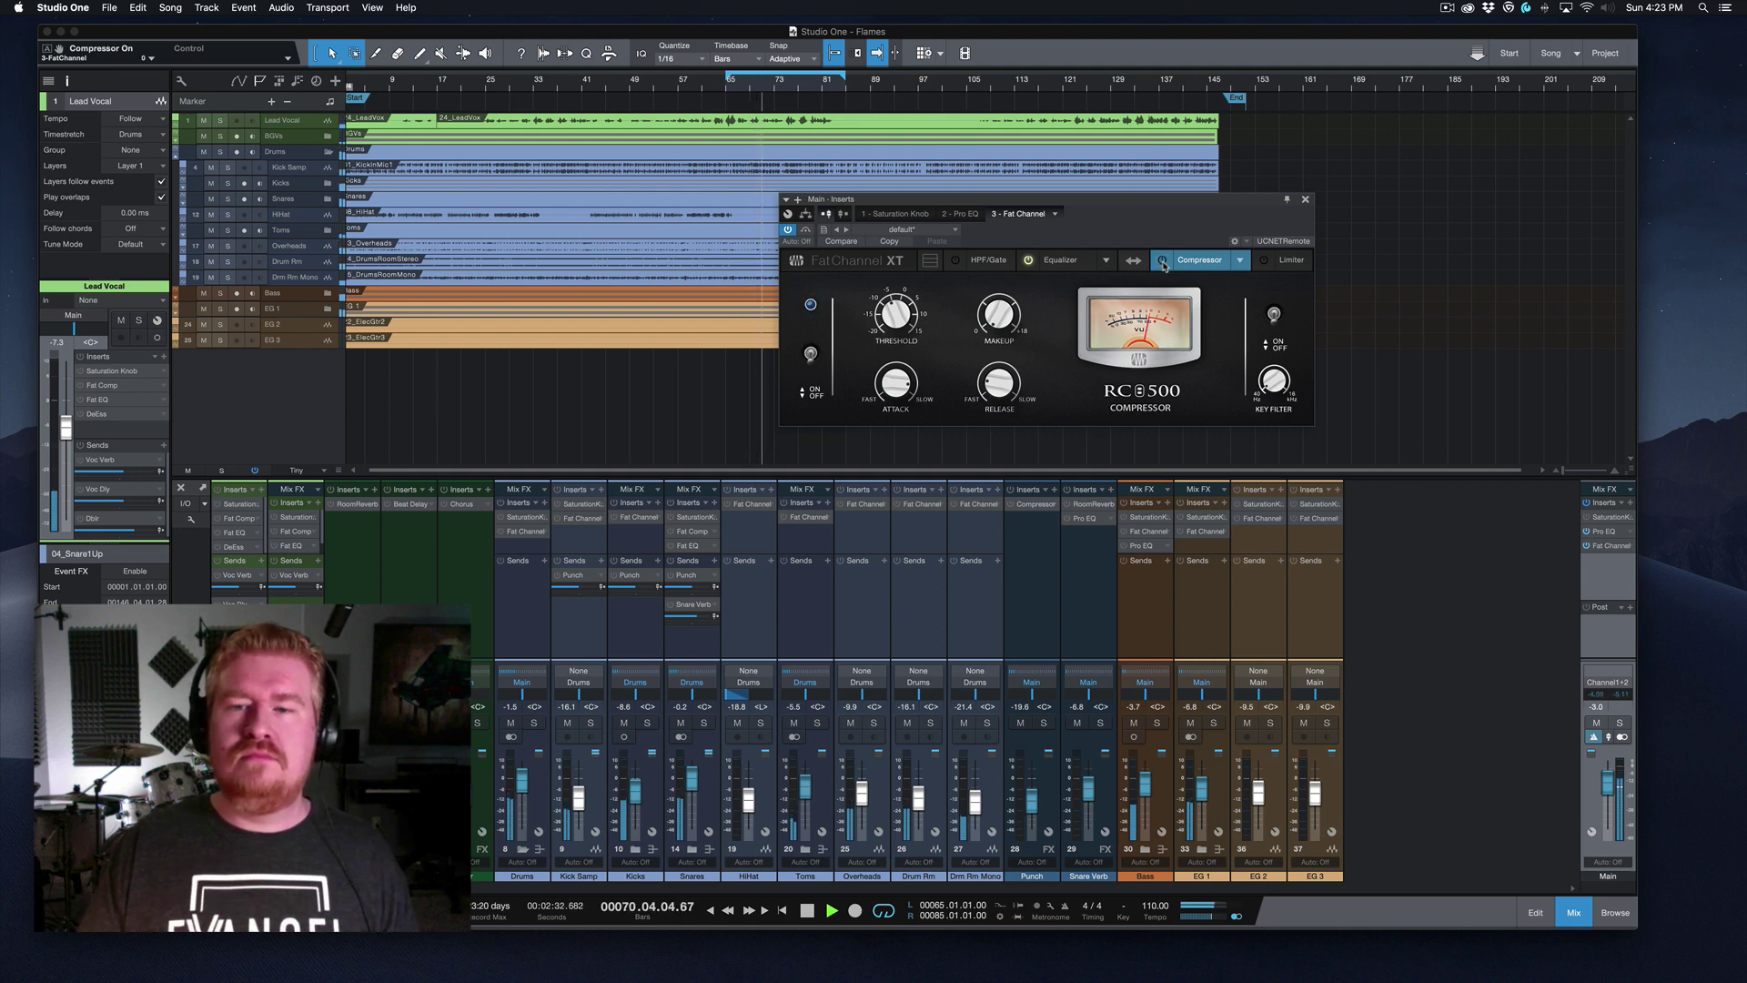
pyautogui.click(1162, 261)
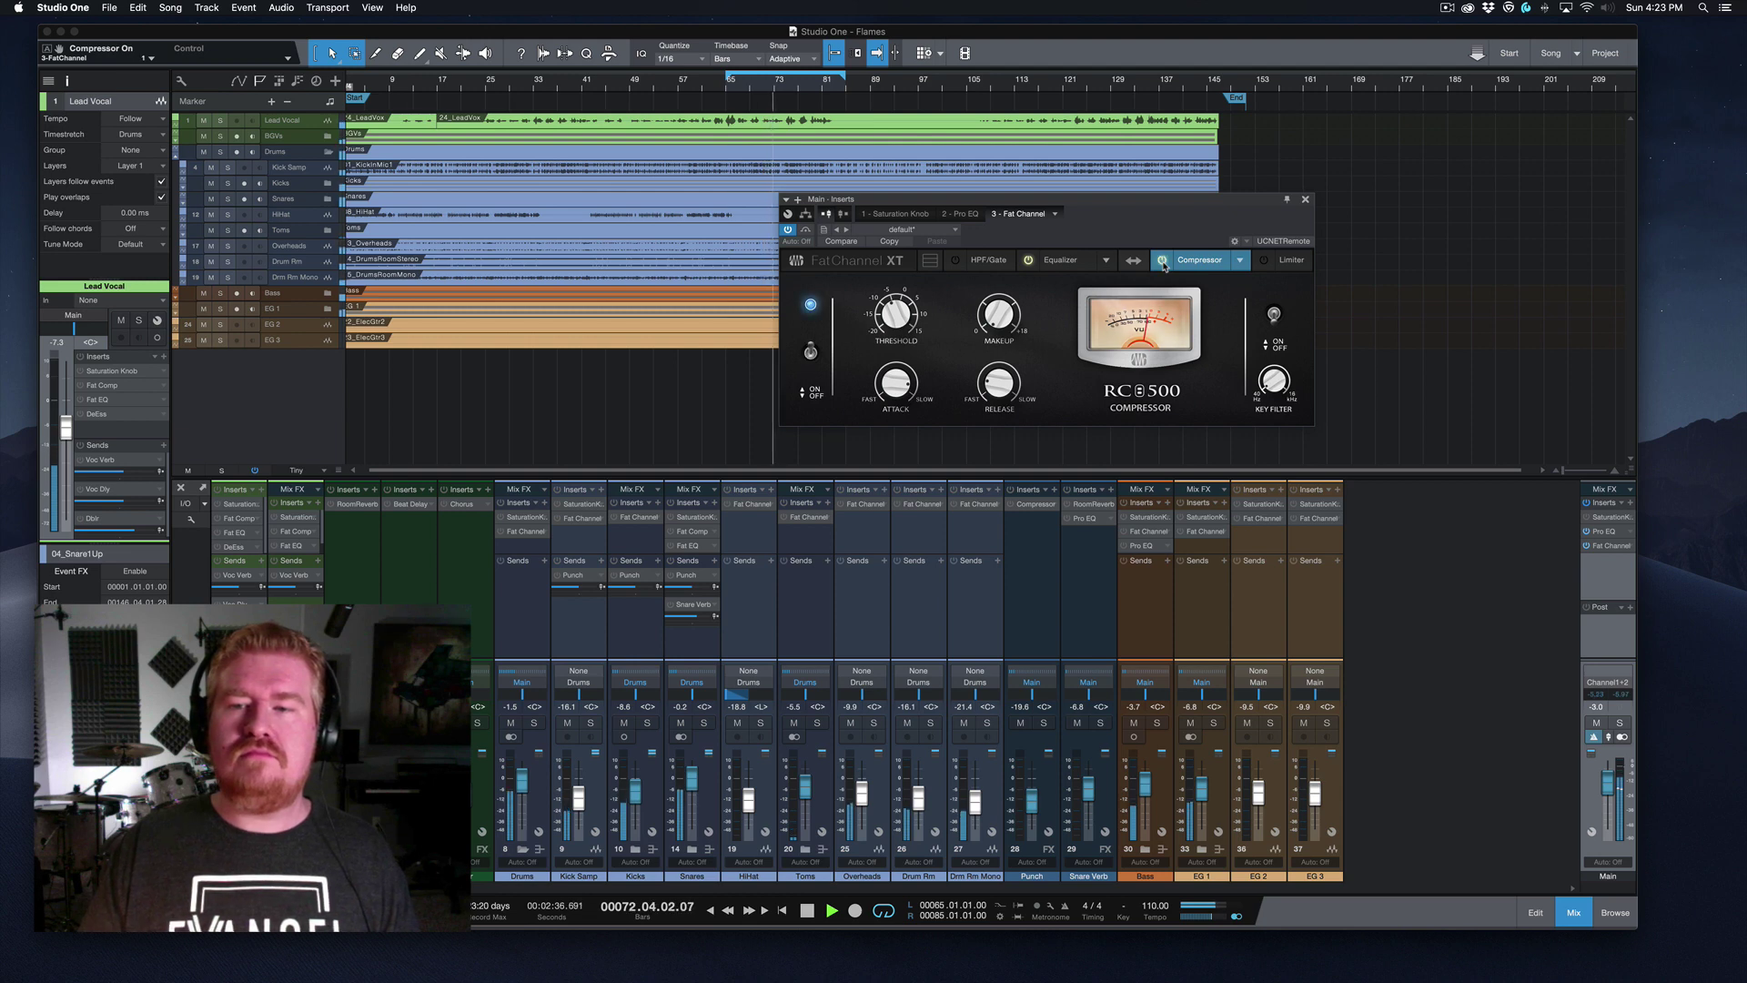
pyautogui.press('space')
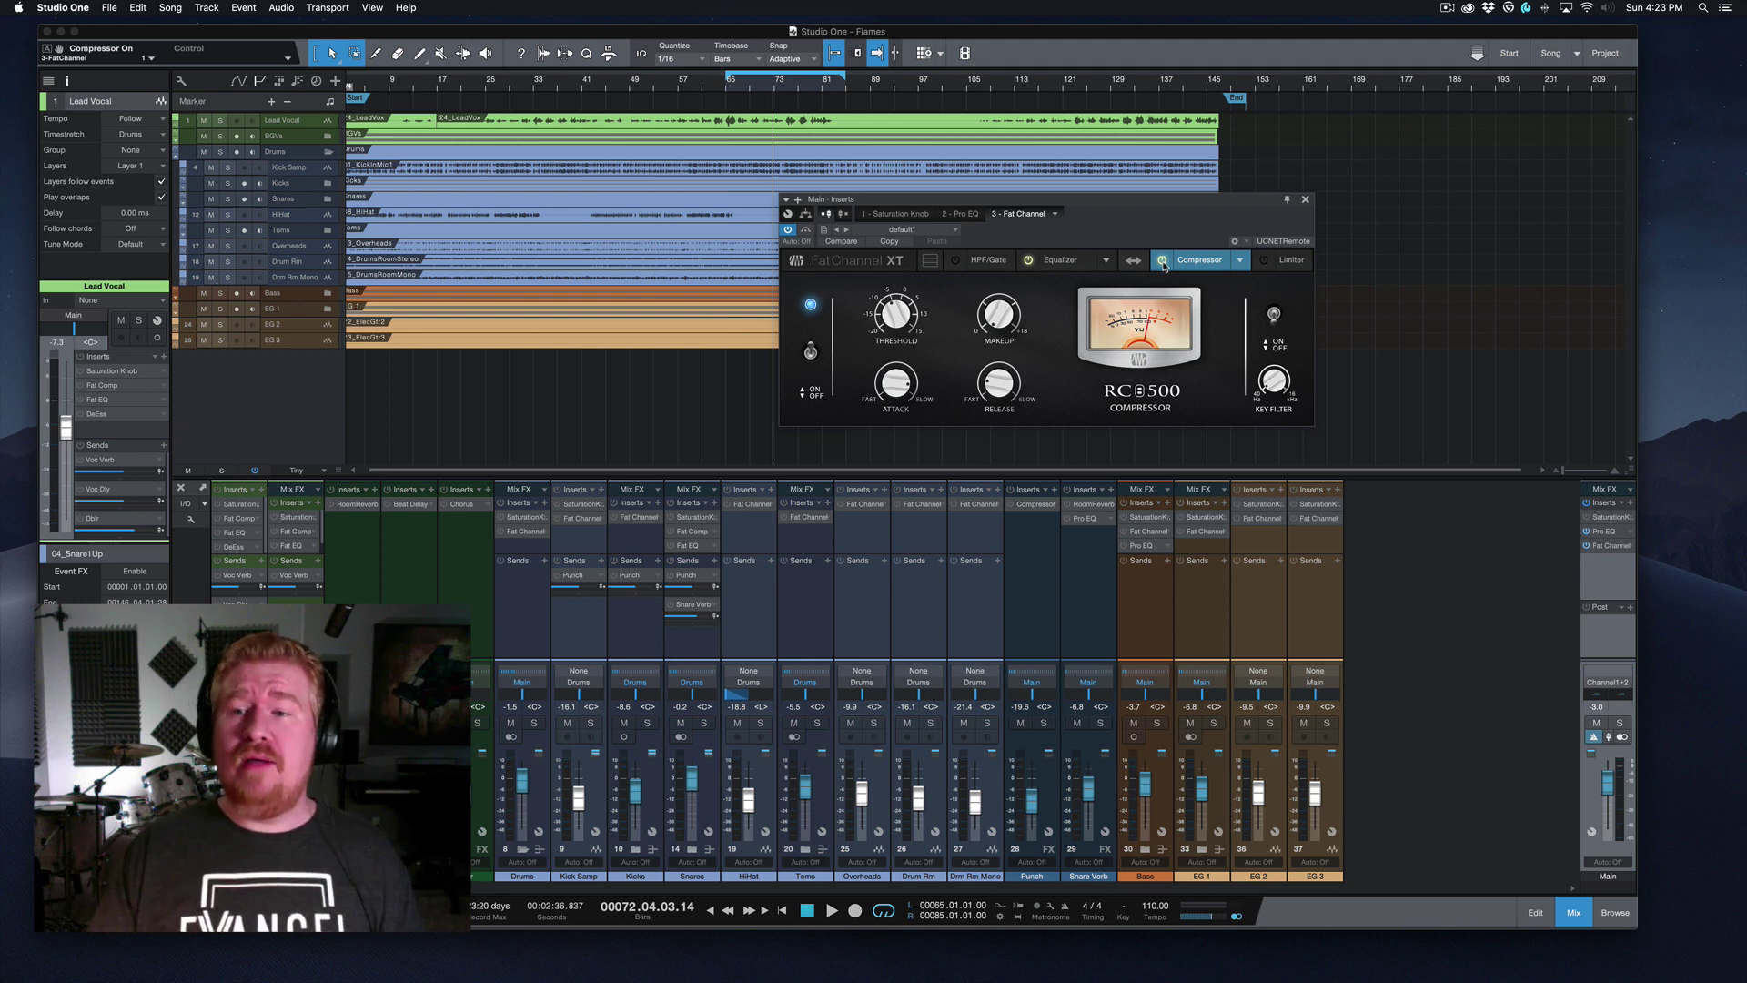
# Step: Close the Fat Channel, return the playhead to bar 65, and insert Mixtool on the Main channel
pyautogui.click(1305, 199)
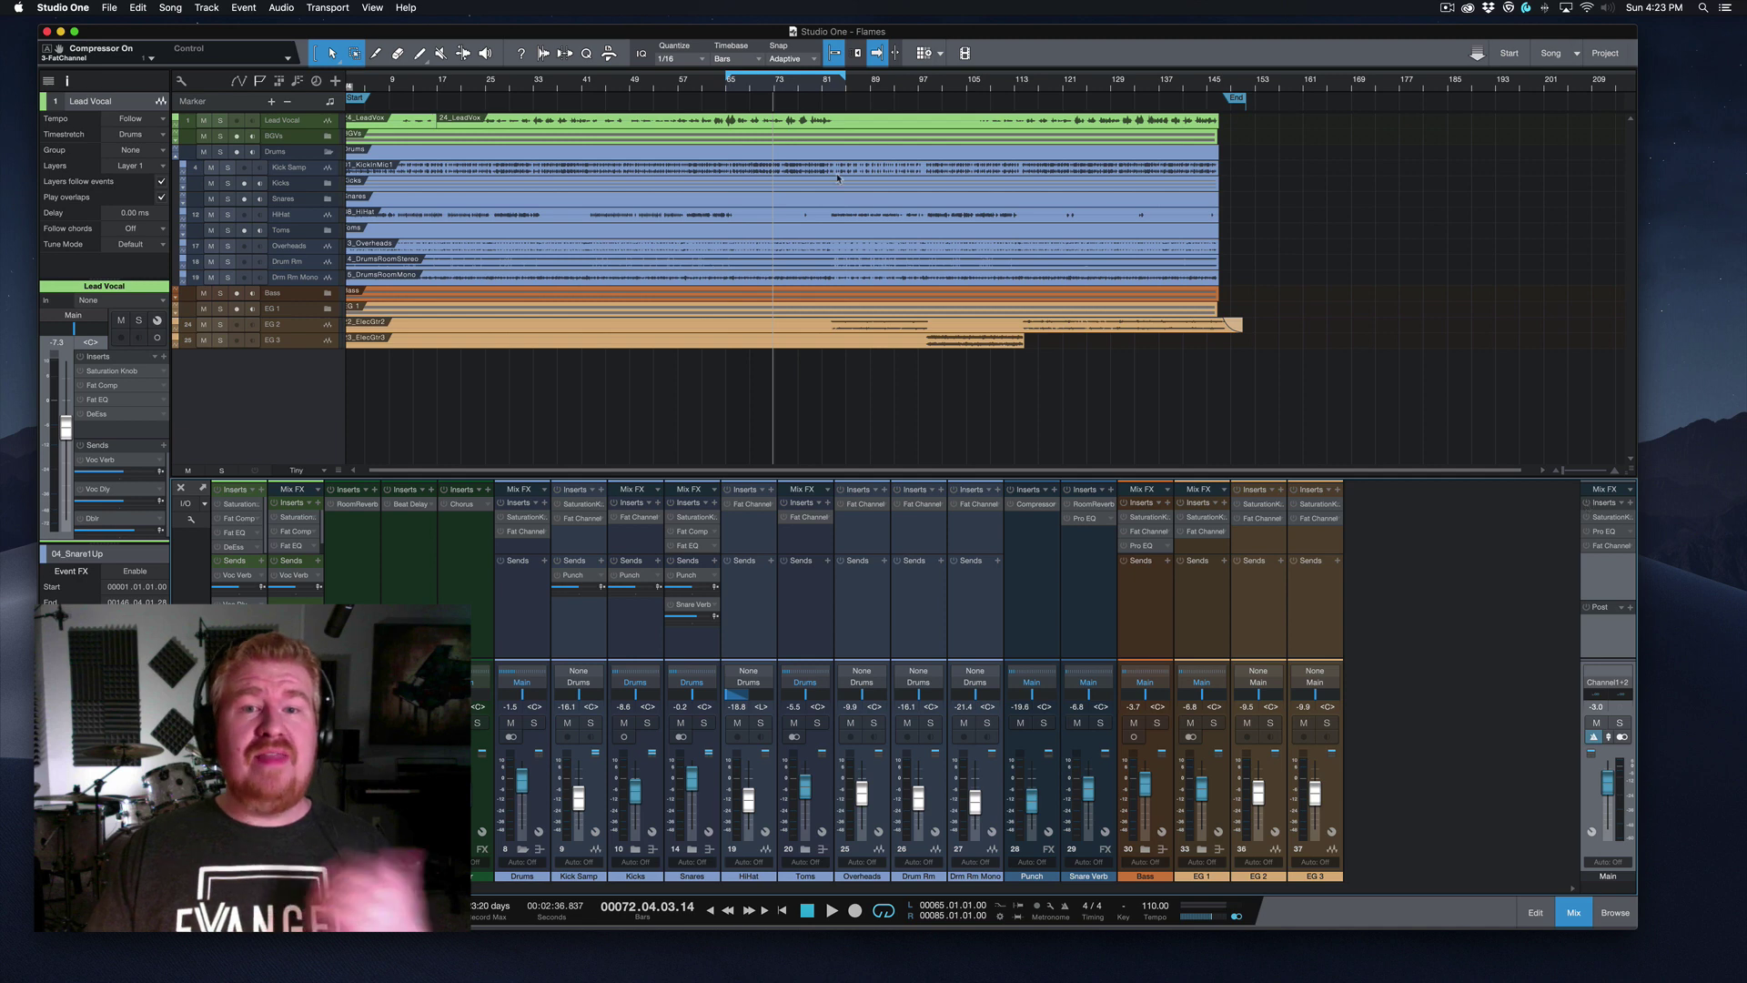
pyautogui.click(725, 87)
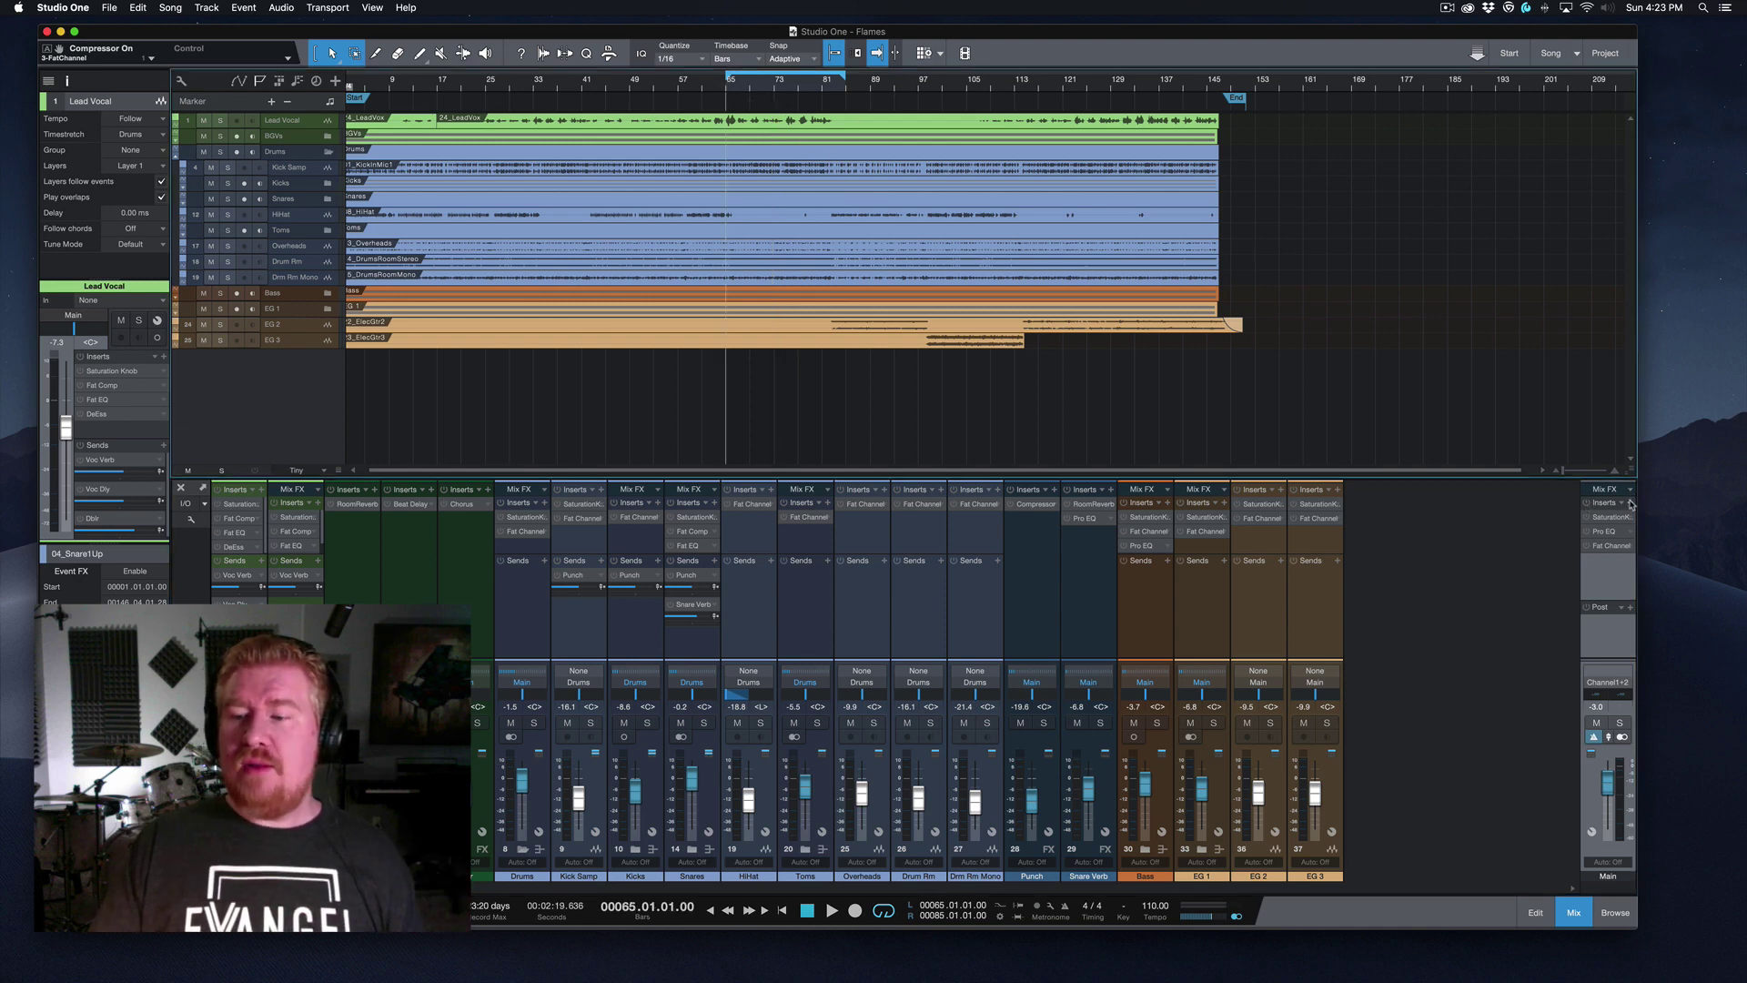
pyautogui.click(1585, 505)
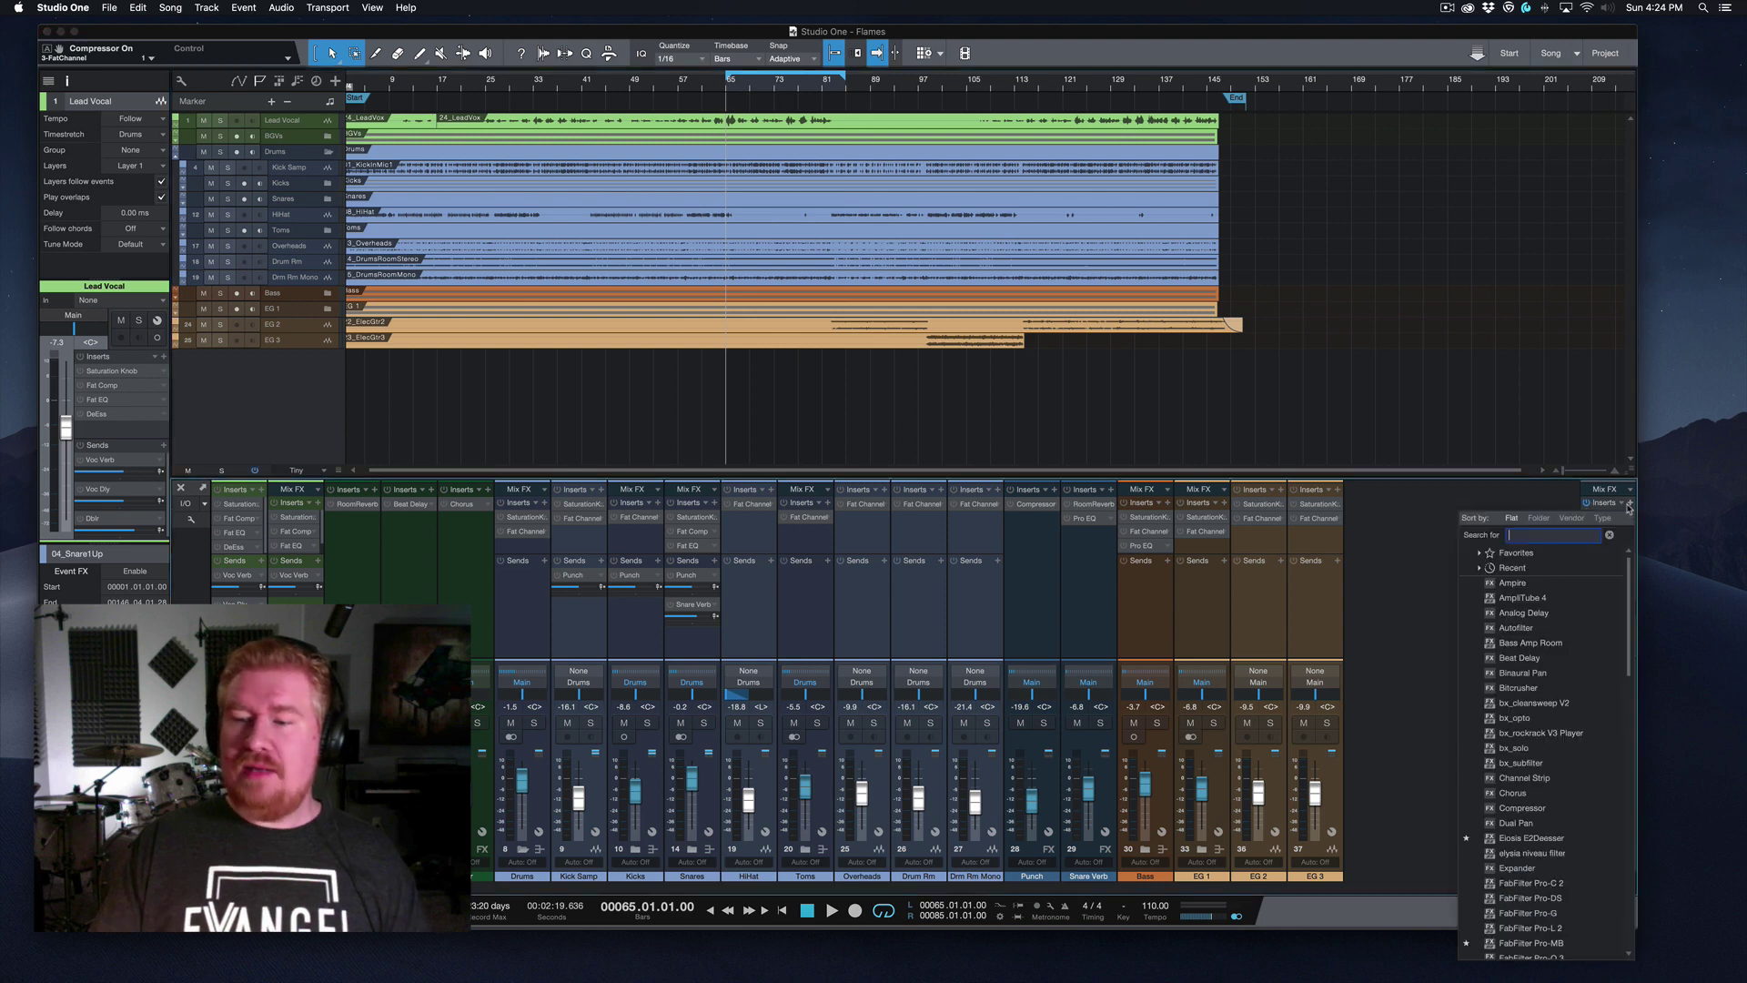
pyautogui.write('mixt')
pyautogui.press('Return')
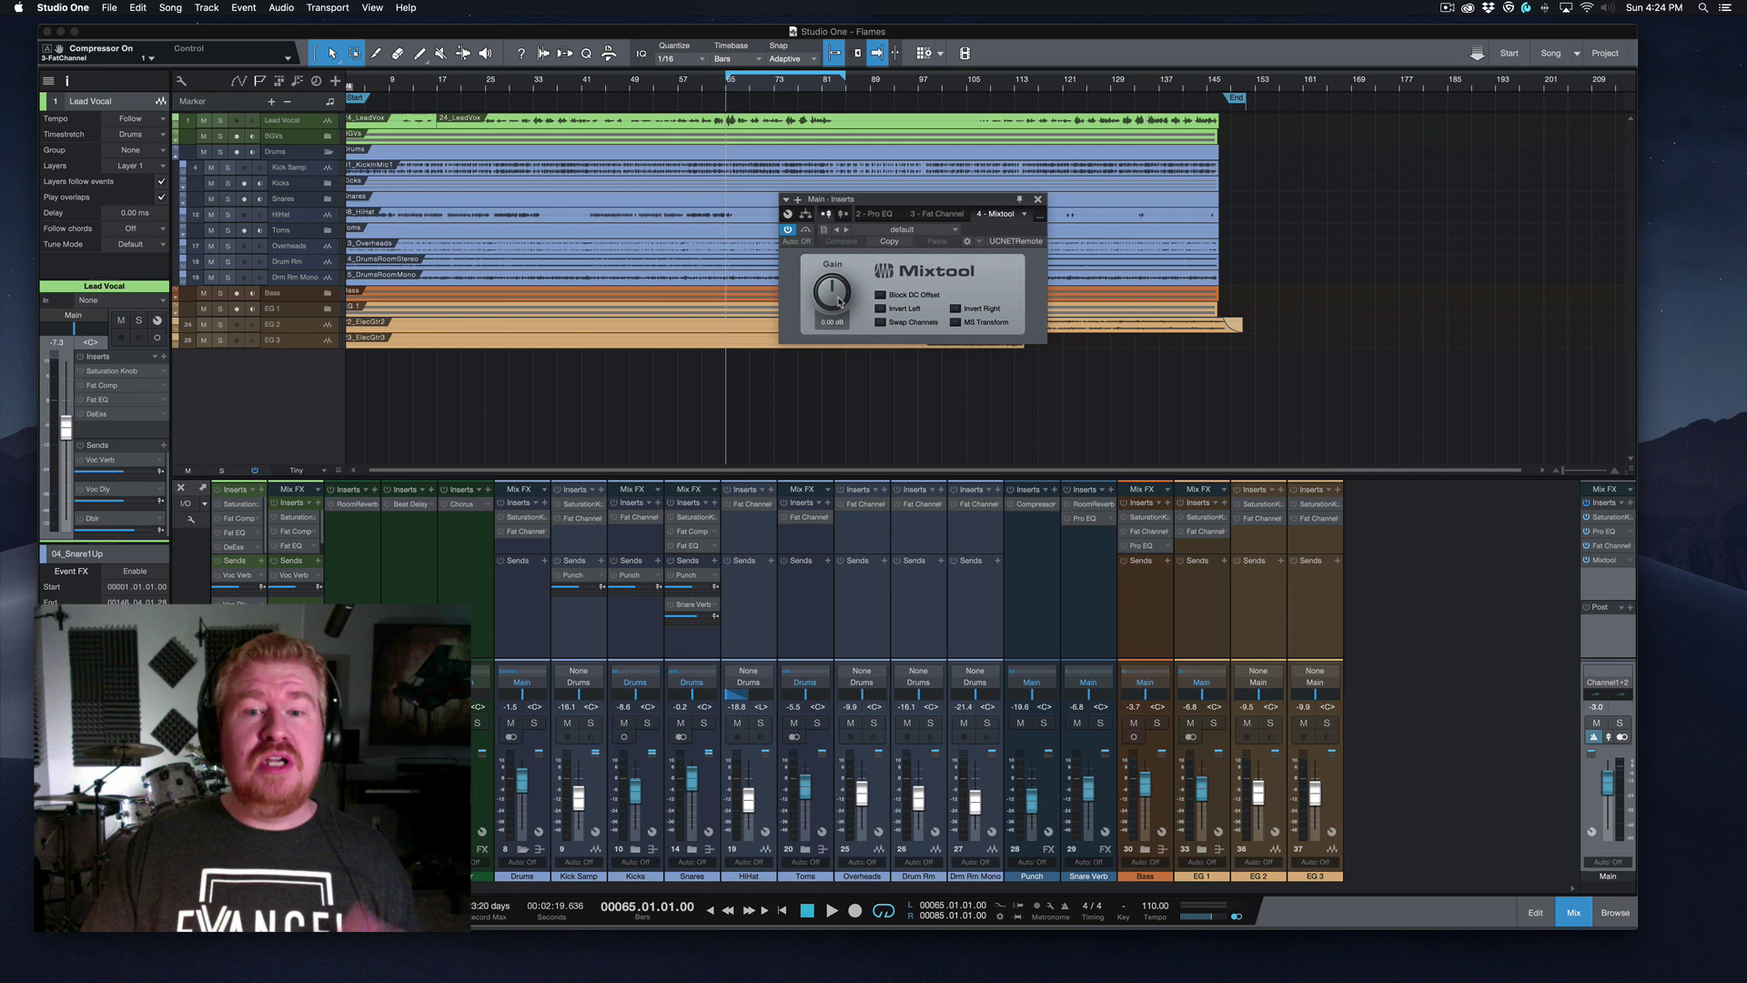
# Step: Lower Mixtool's gain to -2.16 dB, close it, bypass the main bus inserts, and play
pyautogui.moveTo(837, 296); pyautogui.dragTo(836, 305)
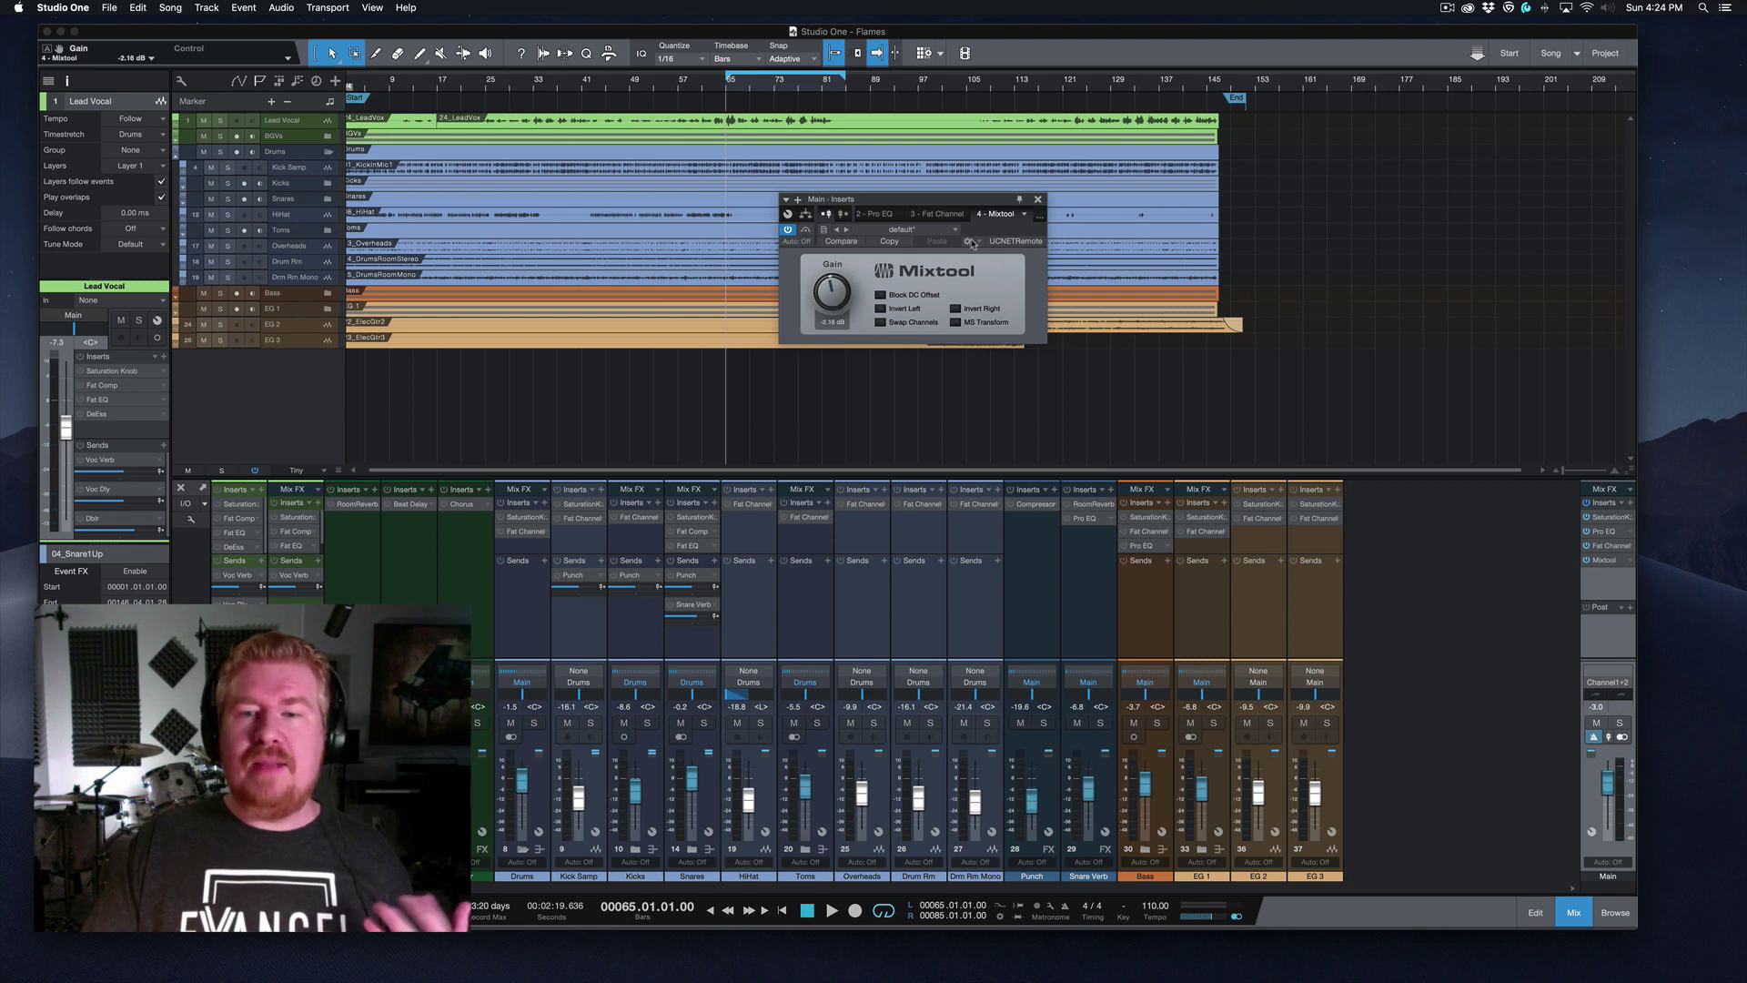
pyautogui.click(1037, 199)
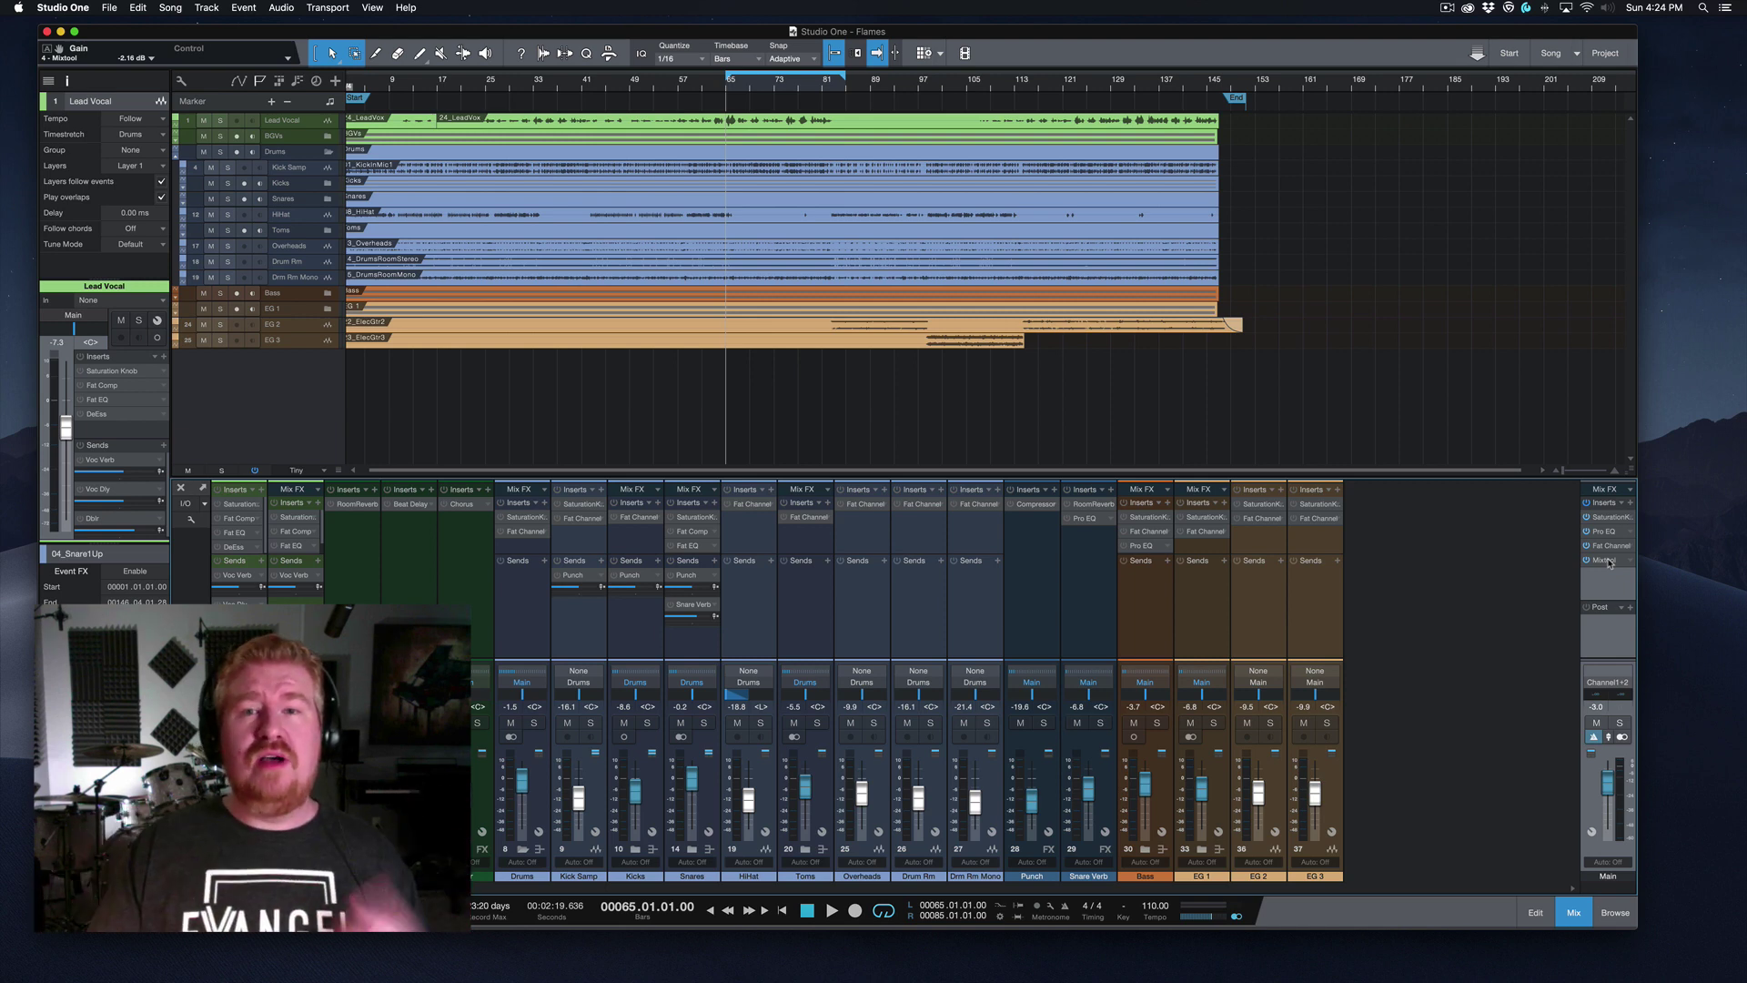
pyautogui.click(1585, 505)
pyautogui.press('space')
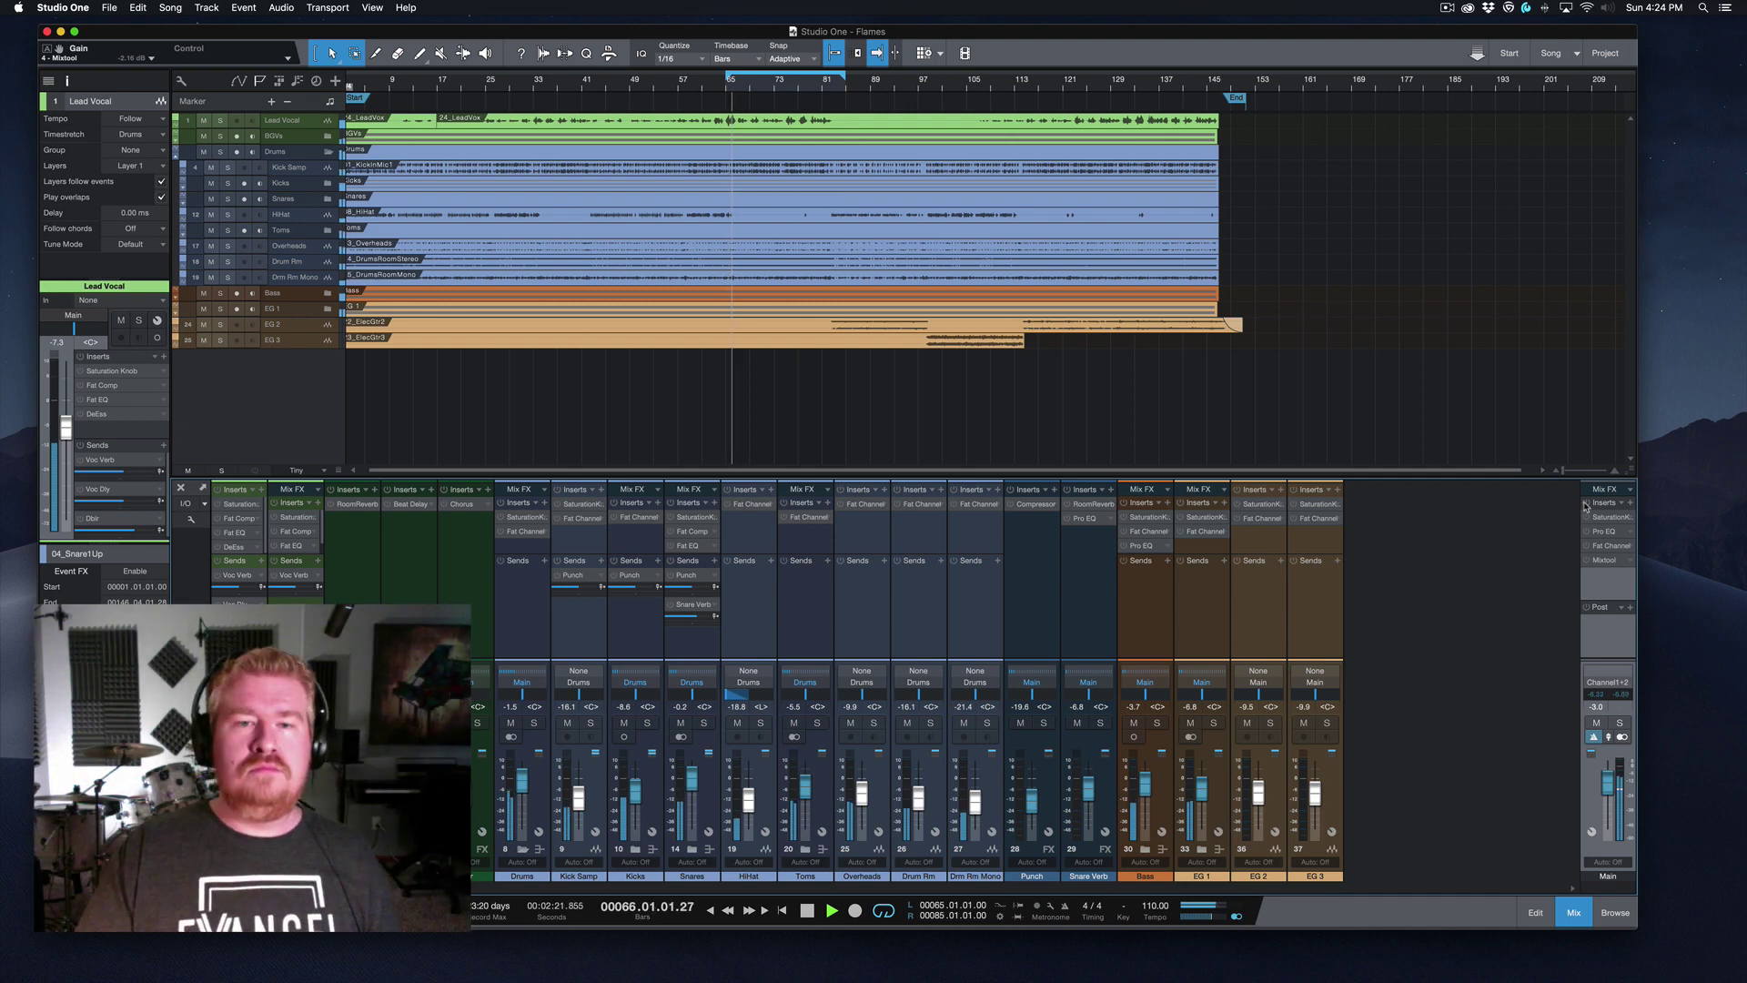
# Step: Re-enable all Main channel inserts during playback, then stop around bar 74
pyautogui.click(1585, 503)
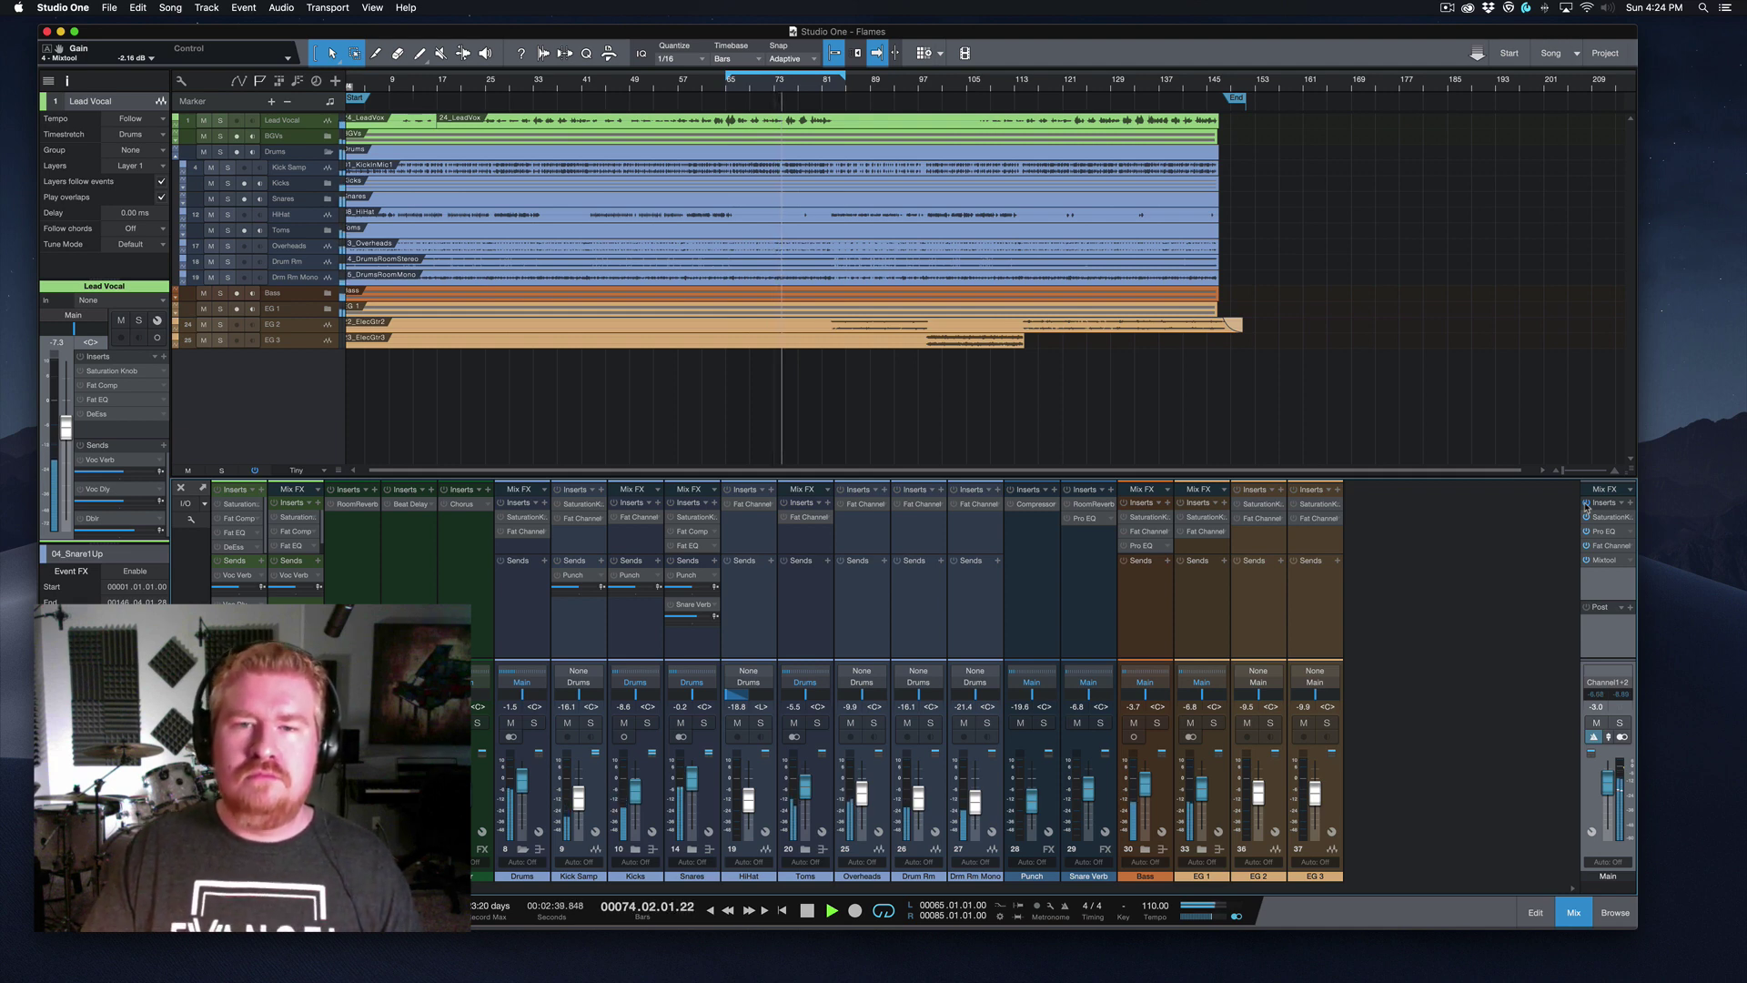
pyautogui.press('space')
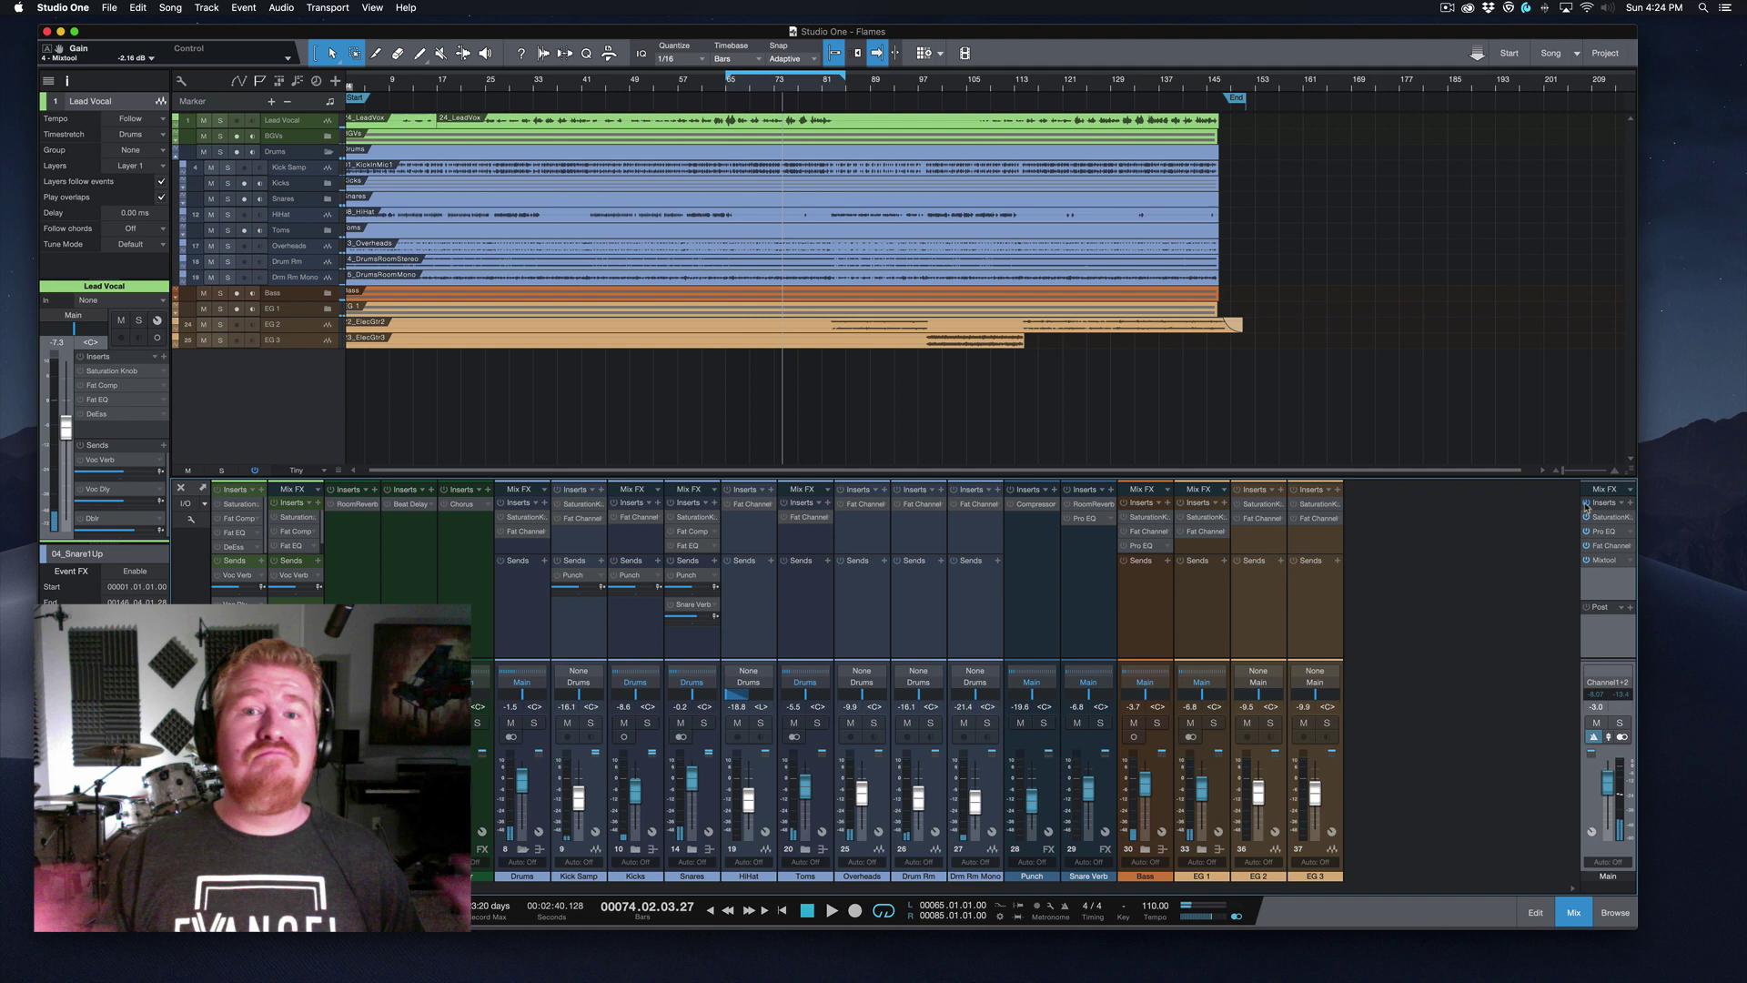